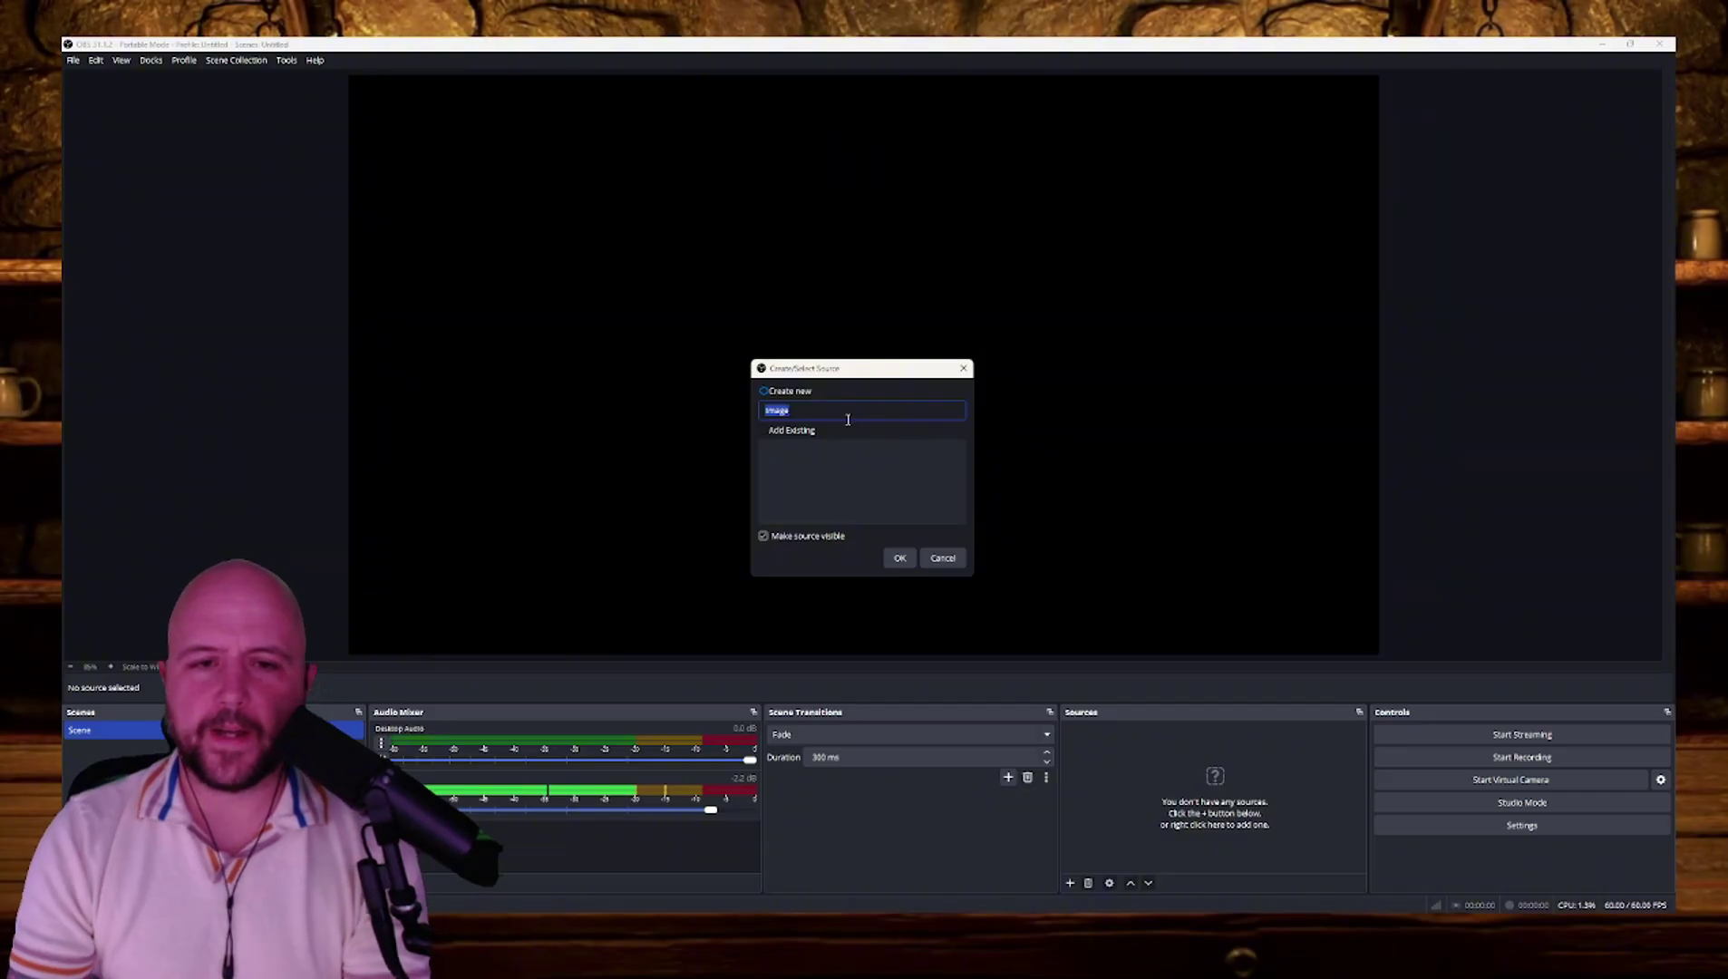
Step: Add crown.png as an image source named Crown, scaled down near the canvas's left edge with about 1347 px clear to the right
{"action": "left_click", "coordinate": [900, 557]}
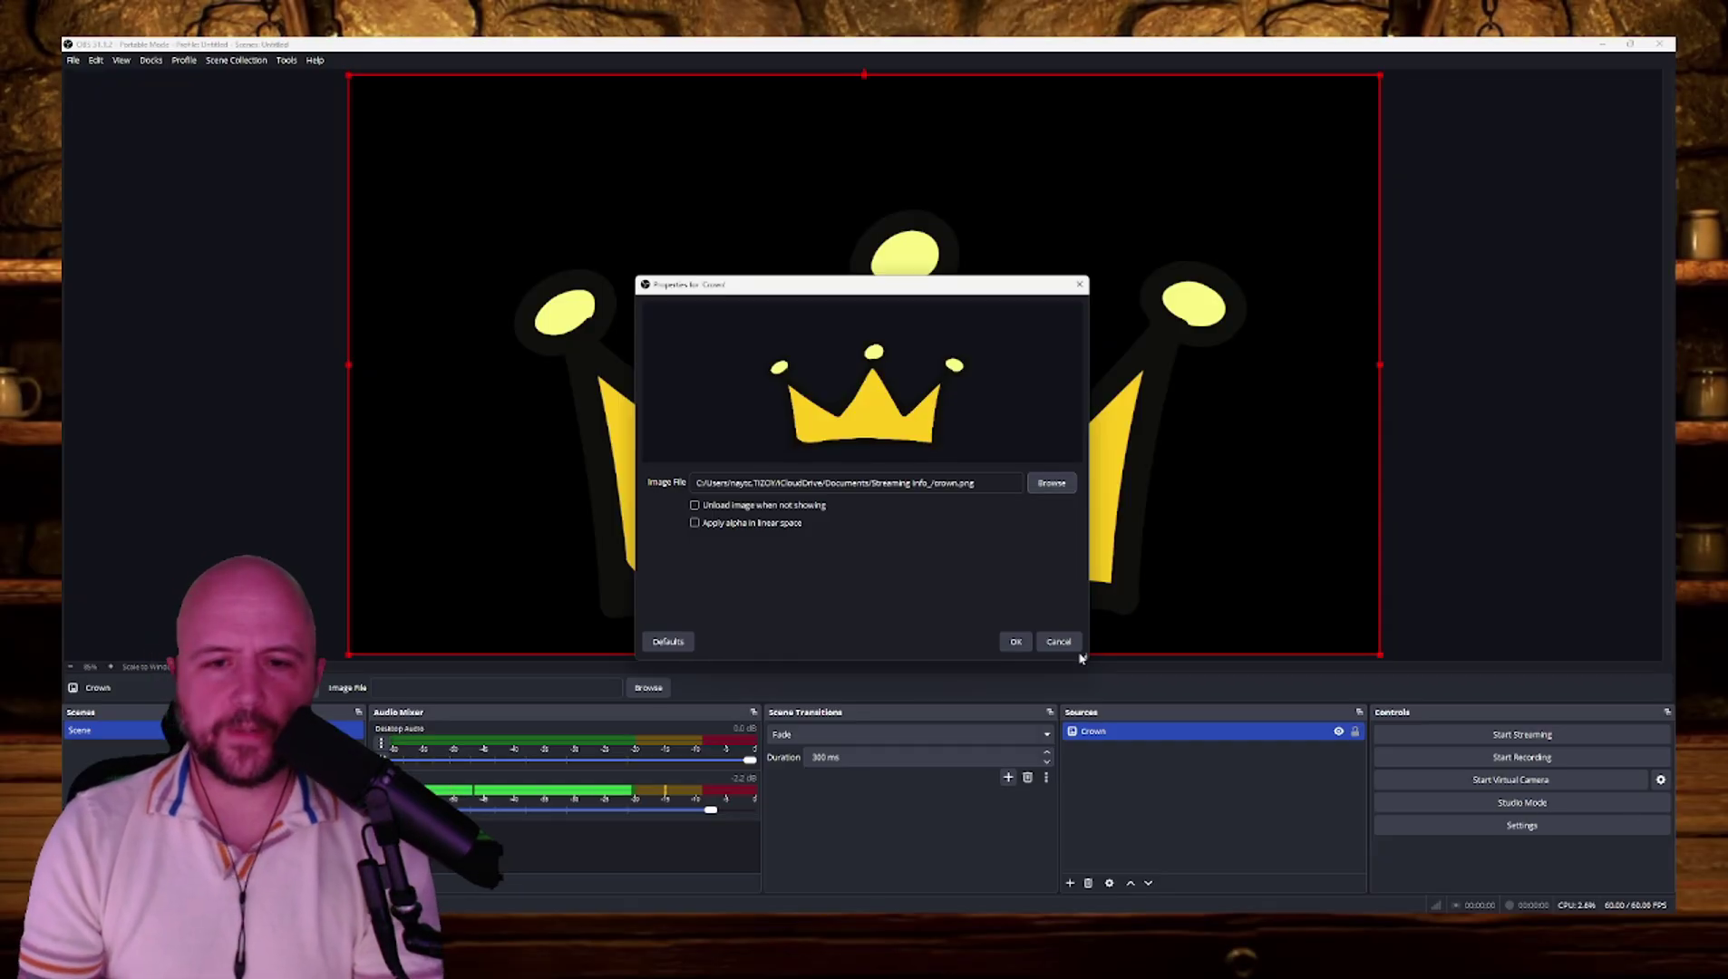
{"action": "left_click", "coordinate": [1015, 641]}
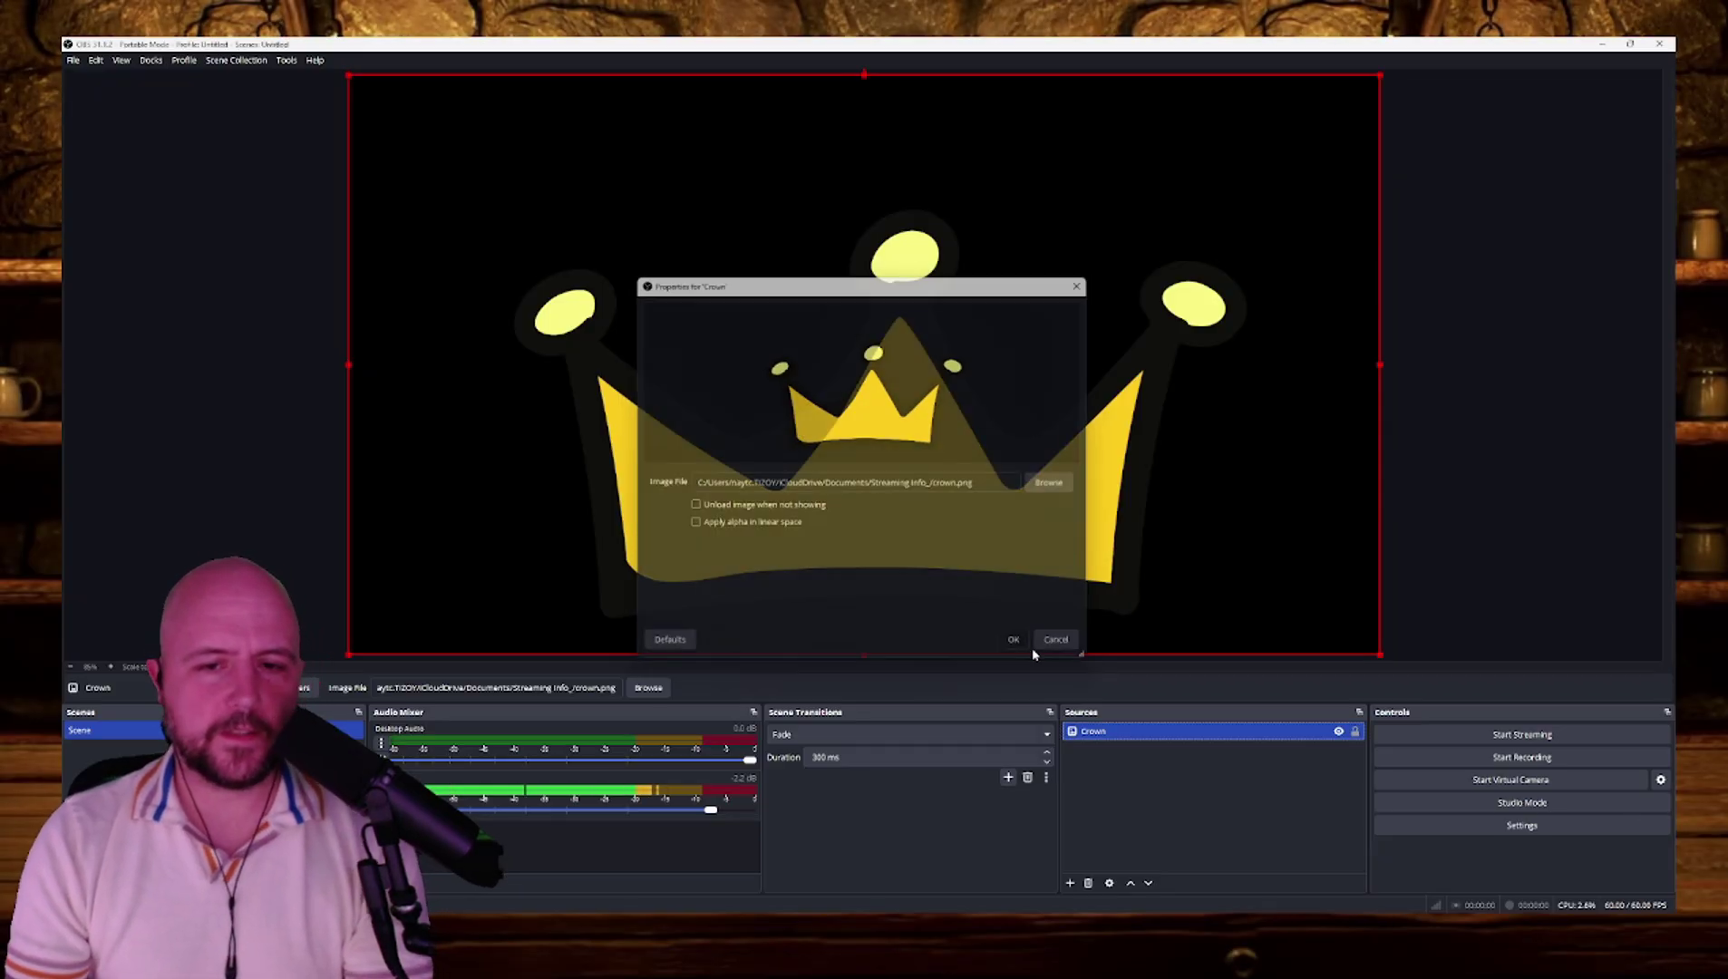
{"action": "left_click_drag", "start_coordinate": [1377, 654], "coordinate": [537, 448]}
{"action": "left_click_drag", "start_coordinate": [695, 494], "coordinate": [636, 456]}
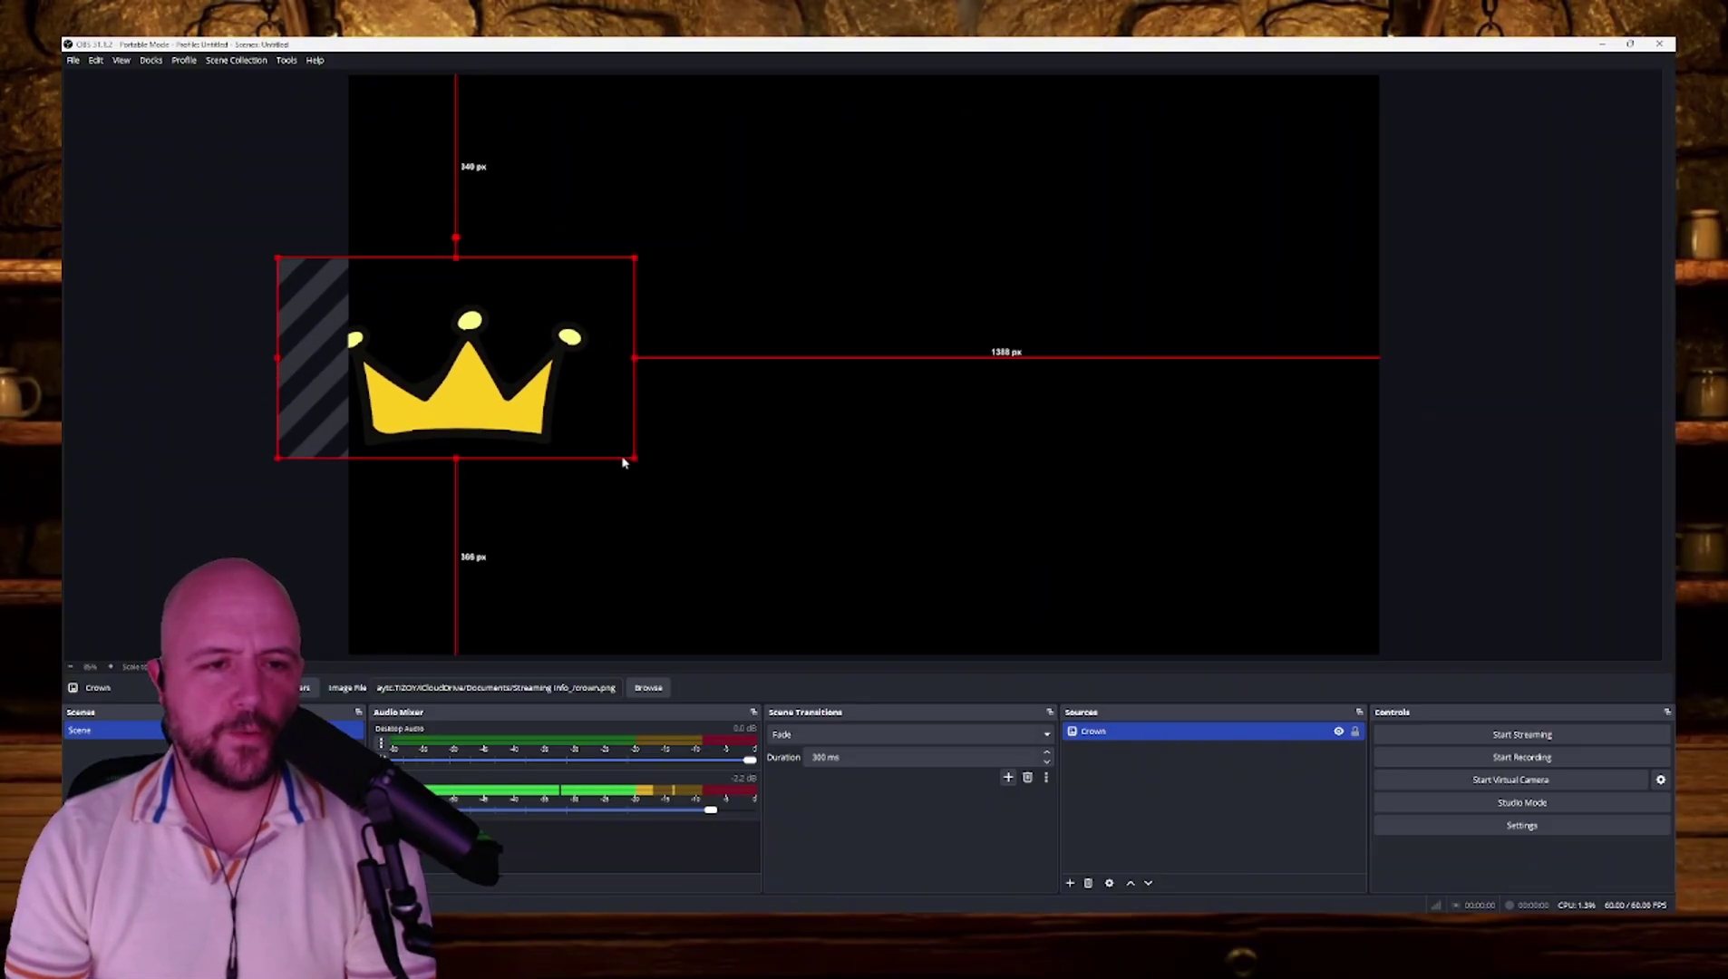
{"action": "left_click_drag", "start_coordinate": [464, 394], "coordinate": [486, 421]}
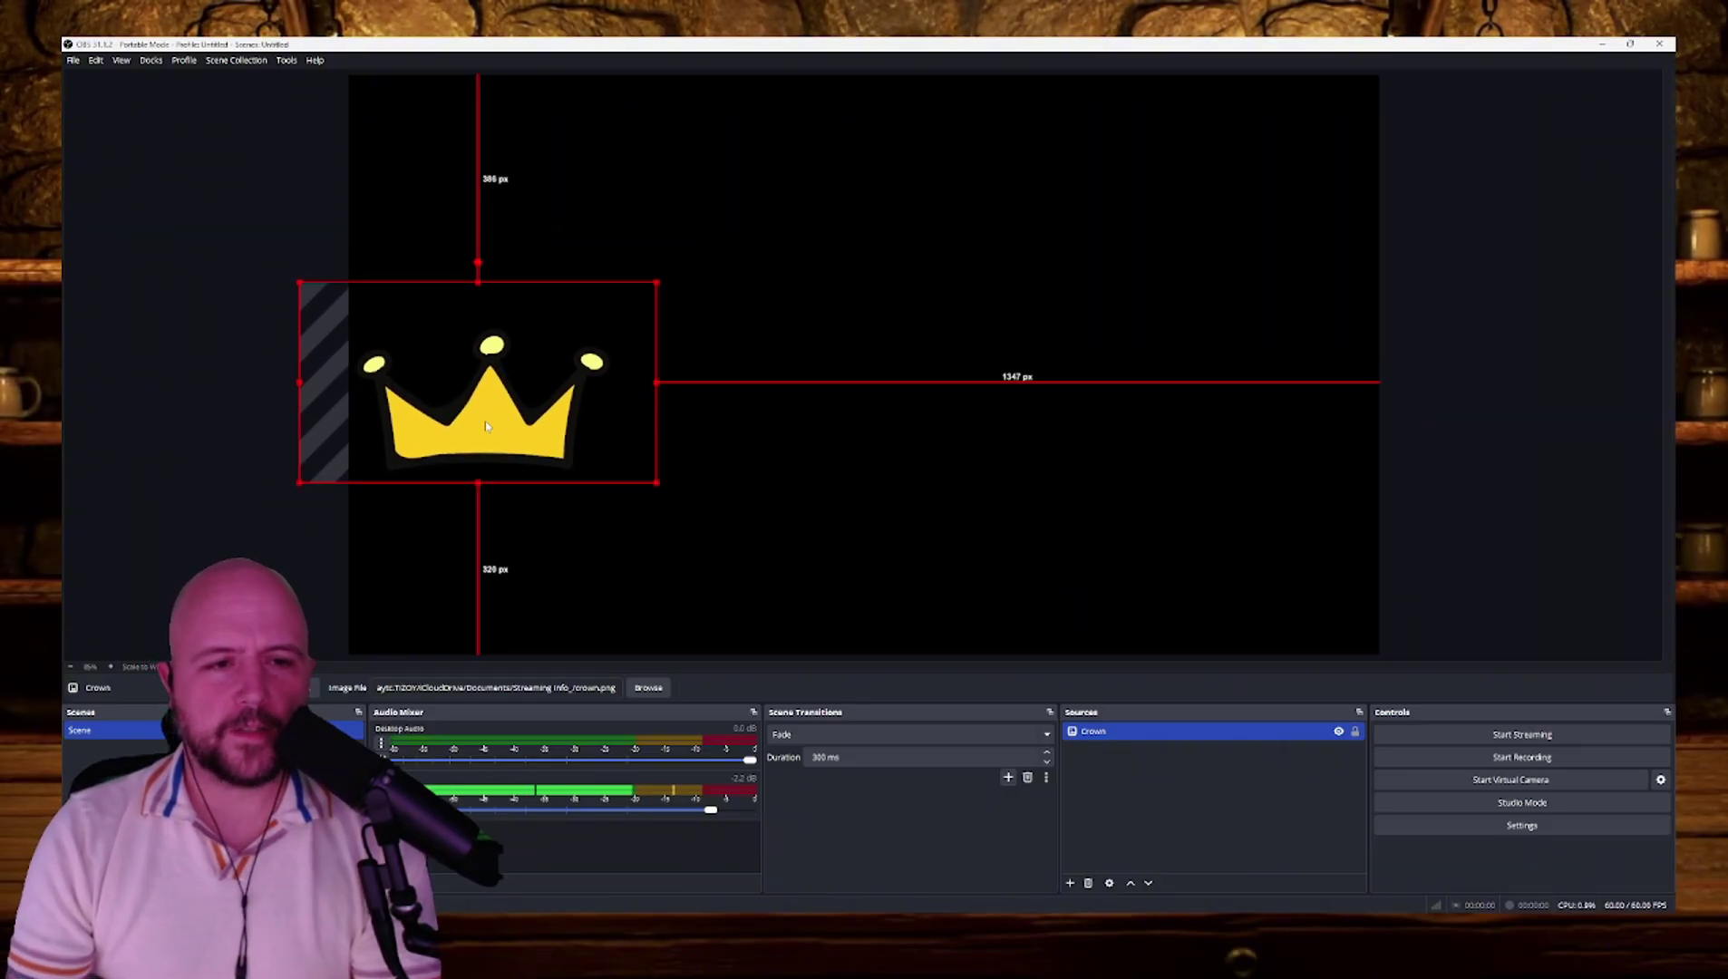
{"action": "left_click", "coordinate": [1527, 397]}
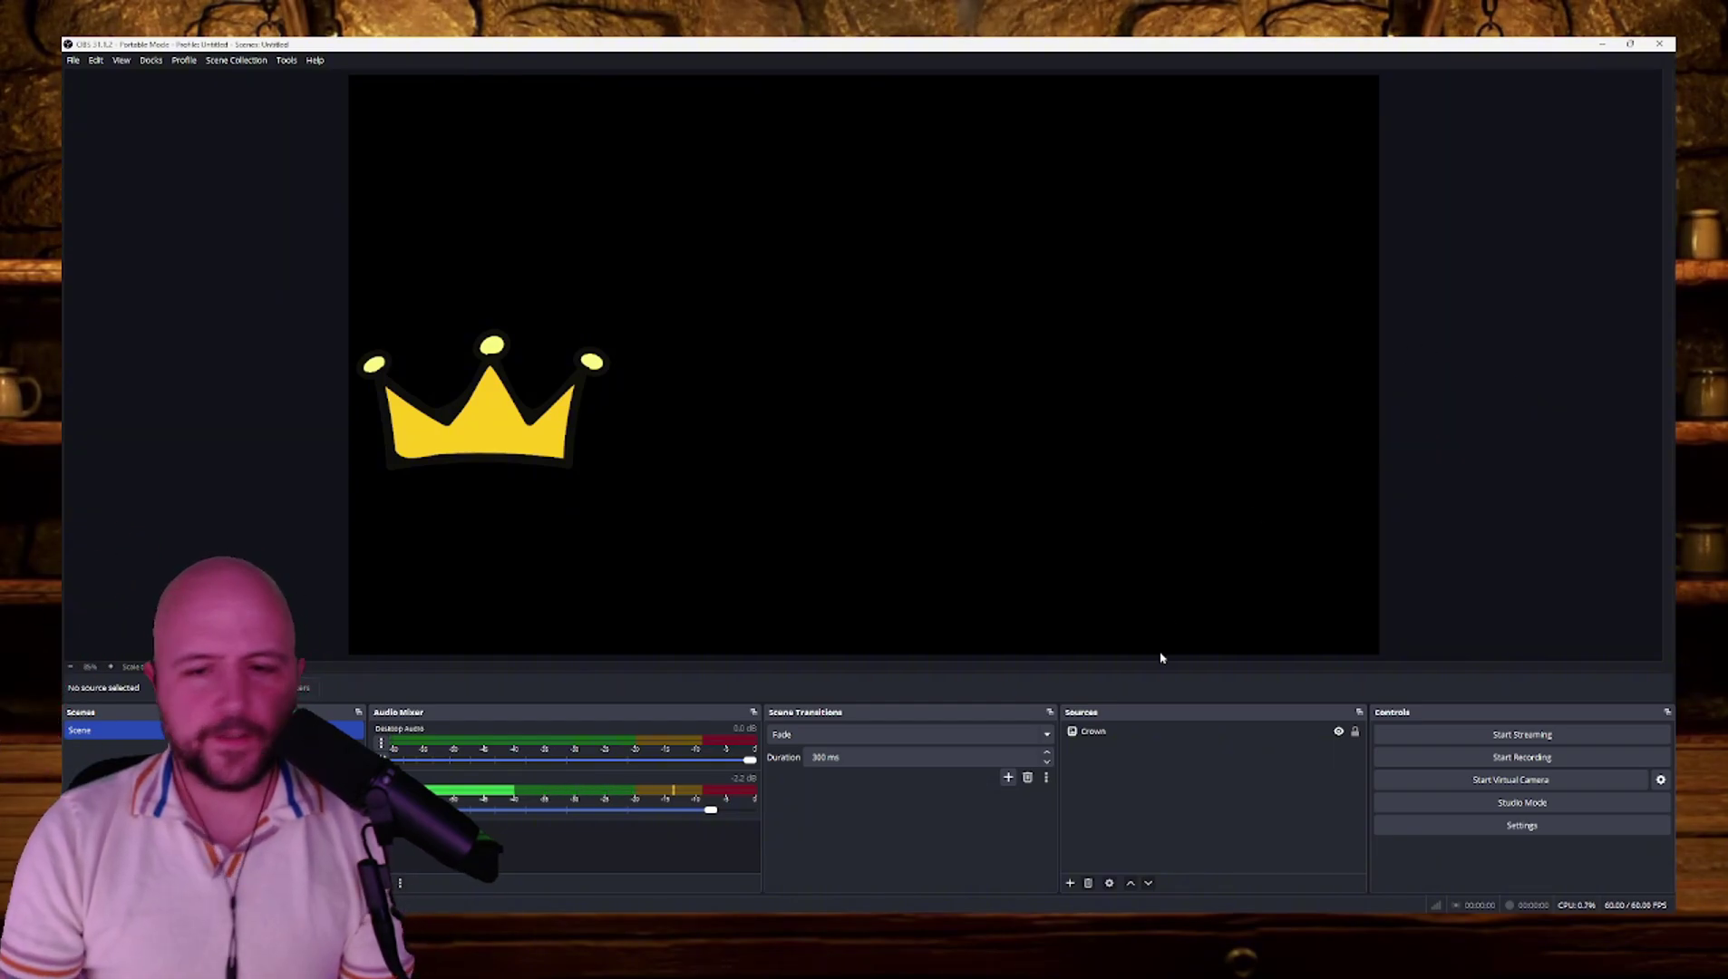
Step: Toggle the Crown source's visibility several times to check how it appears and disappears without a transition
{"action": "left_click", "coordinate": [1306, 732]}
{"action": "left_click", "coordinate": [1338, 732]}
{"action": "left_click", "coordinate": [1339, 732]}
{"action": "left_click", "coordinate": [1339, 732]}
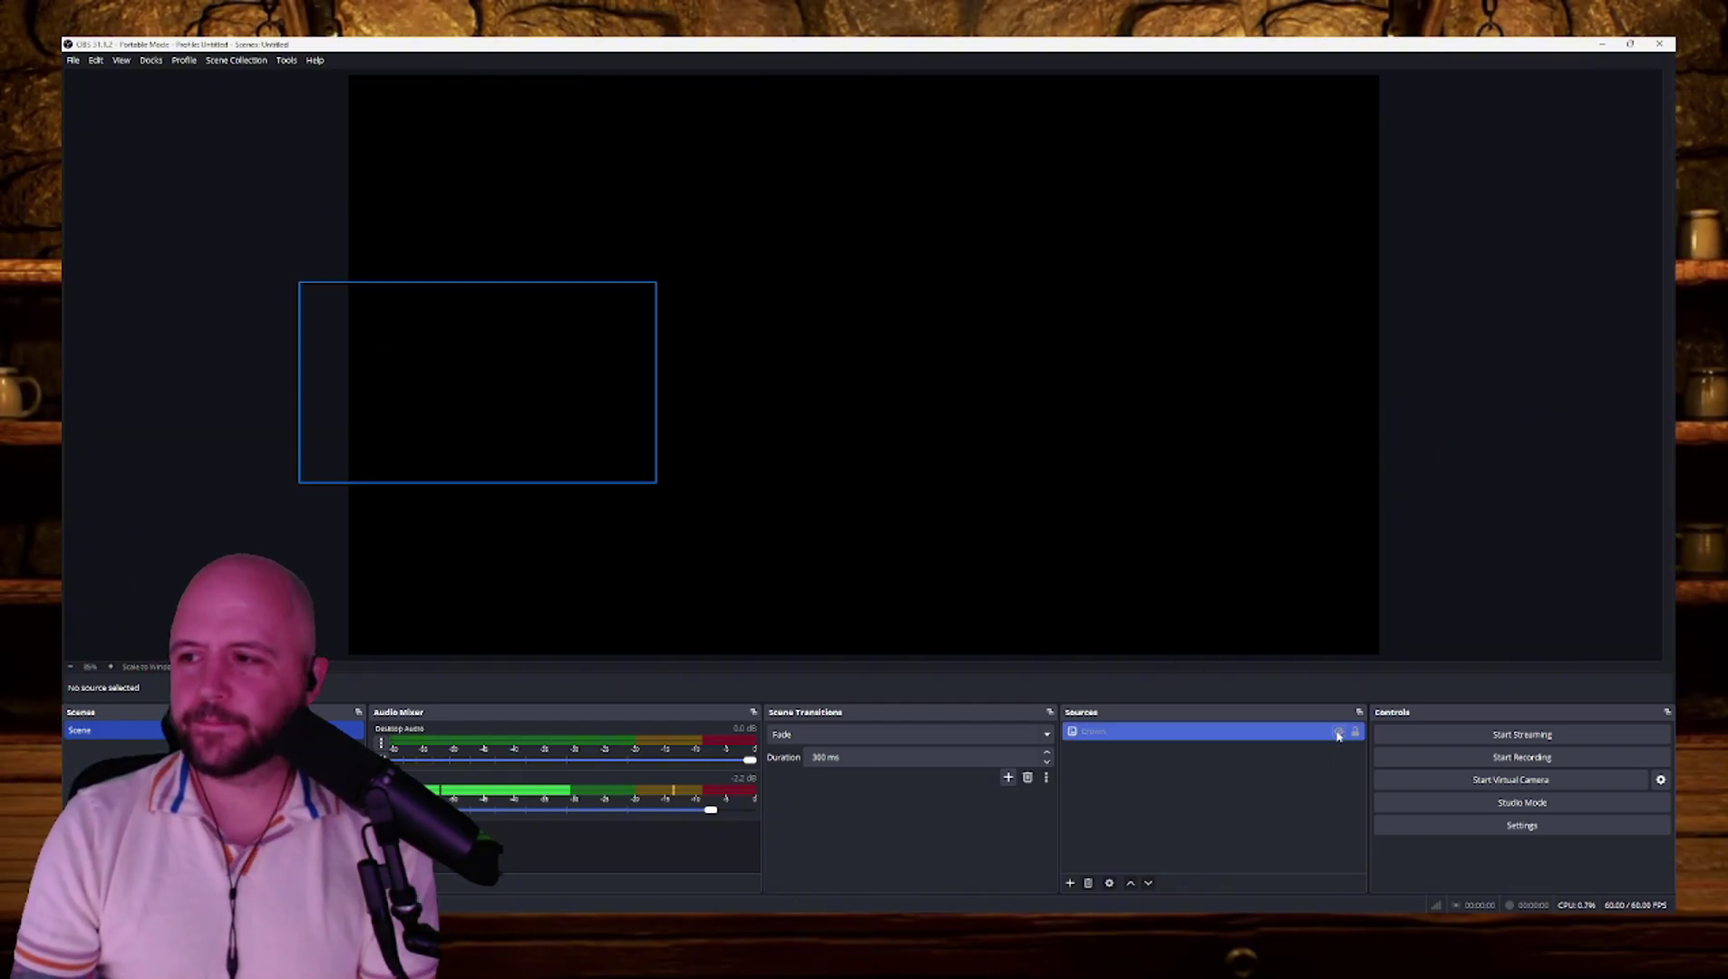
{"action": "left_click", "coordinate": [1339, 731]}
{"action": "left_click", "coordinate": [1339, 732]}
{"action": "left_click", "coordinate": [1339, 731]}
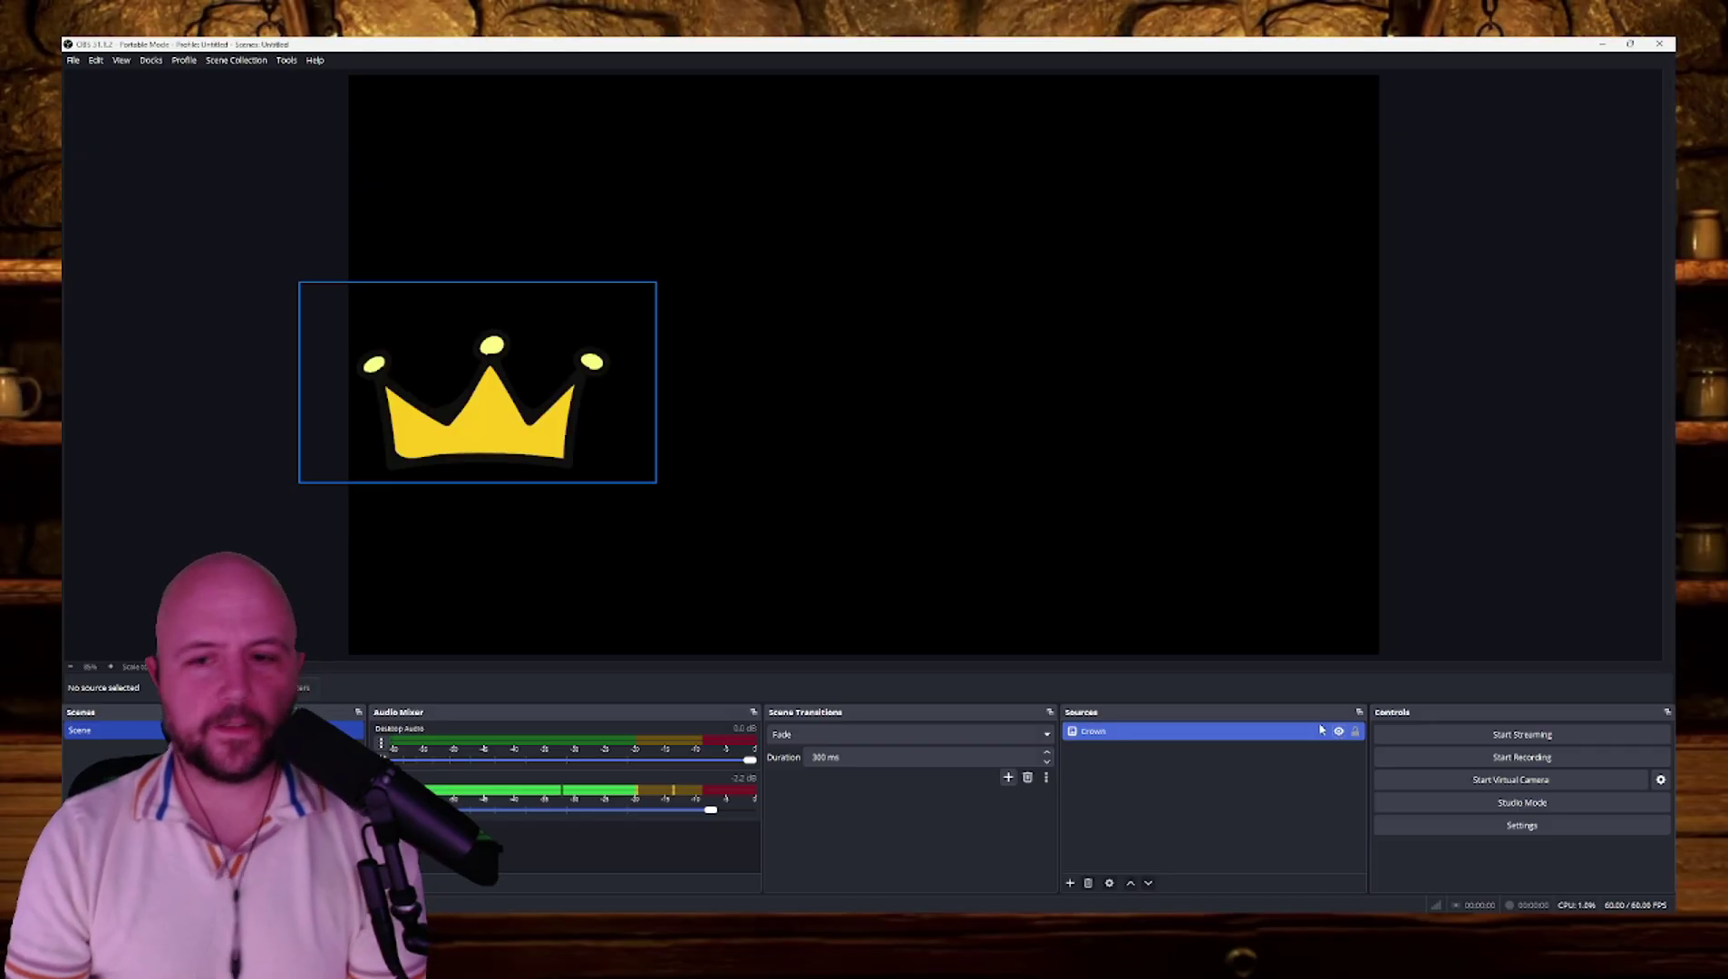
Step: Set the Crown source's show transition to Slide with the direction Right
{"action": "right_click", "coordinate": [1161, 732]}
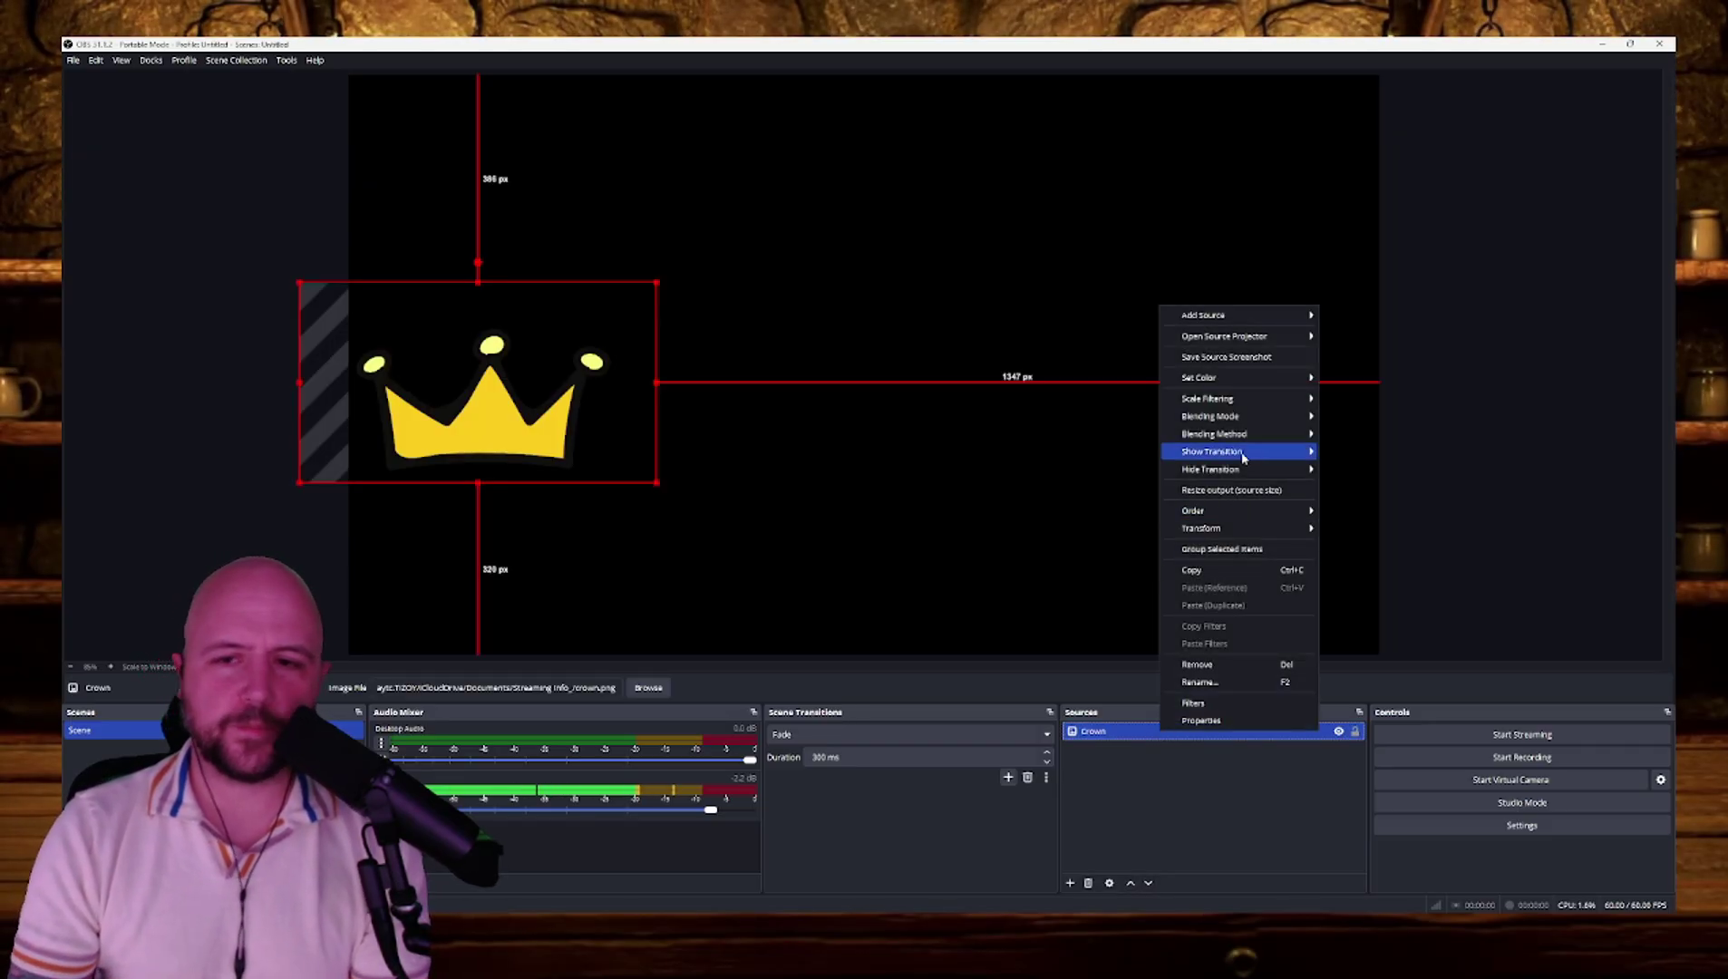
{"action": "right_click", "coordinate": [1128, 731]}
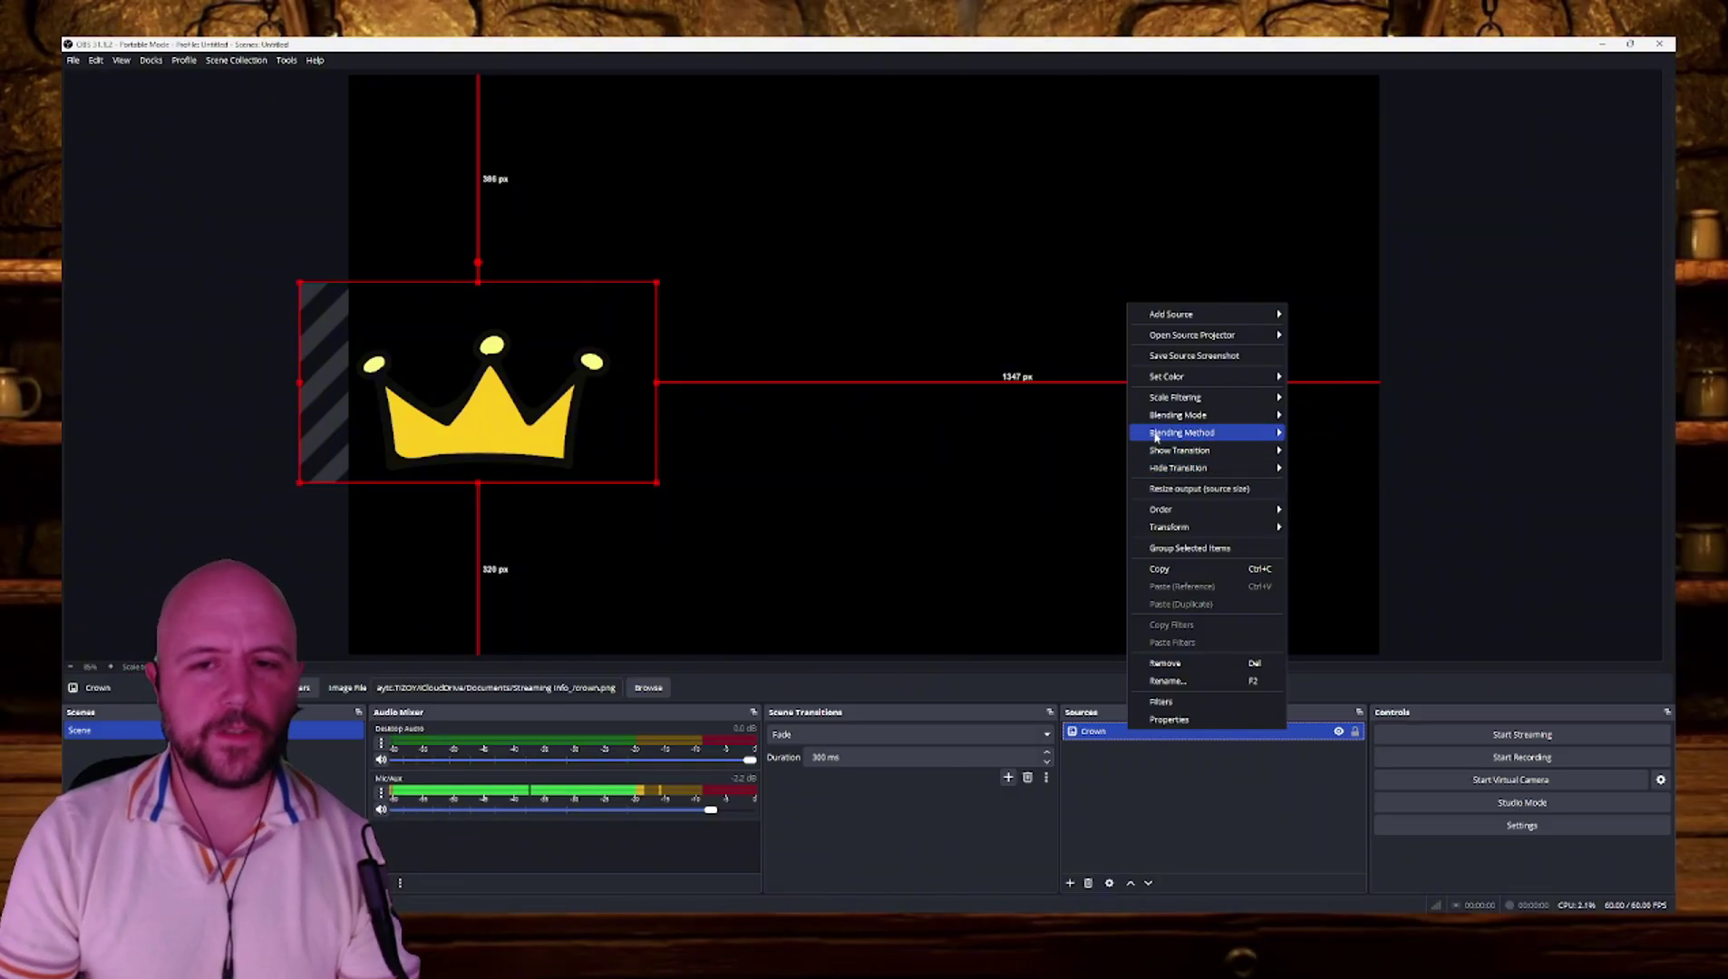
{"action": "mouse_move", "coordinate": [1208, 449]}
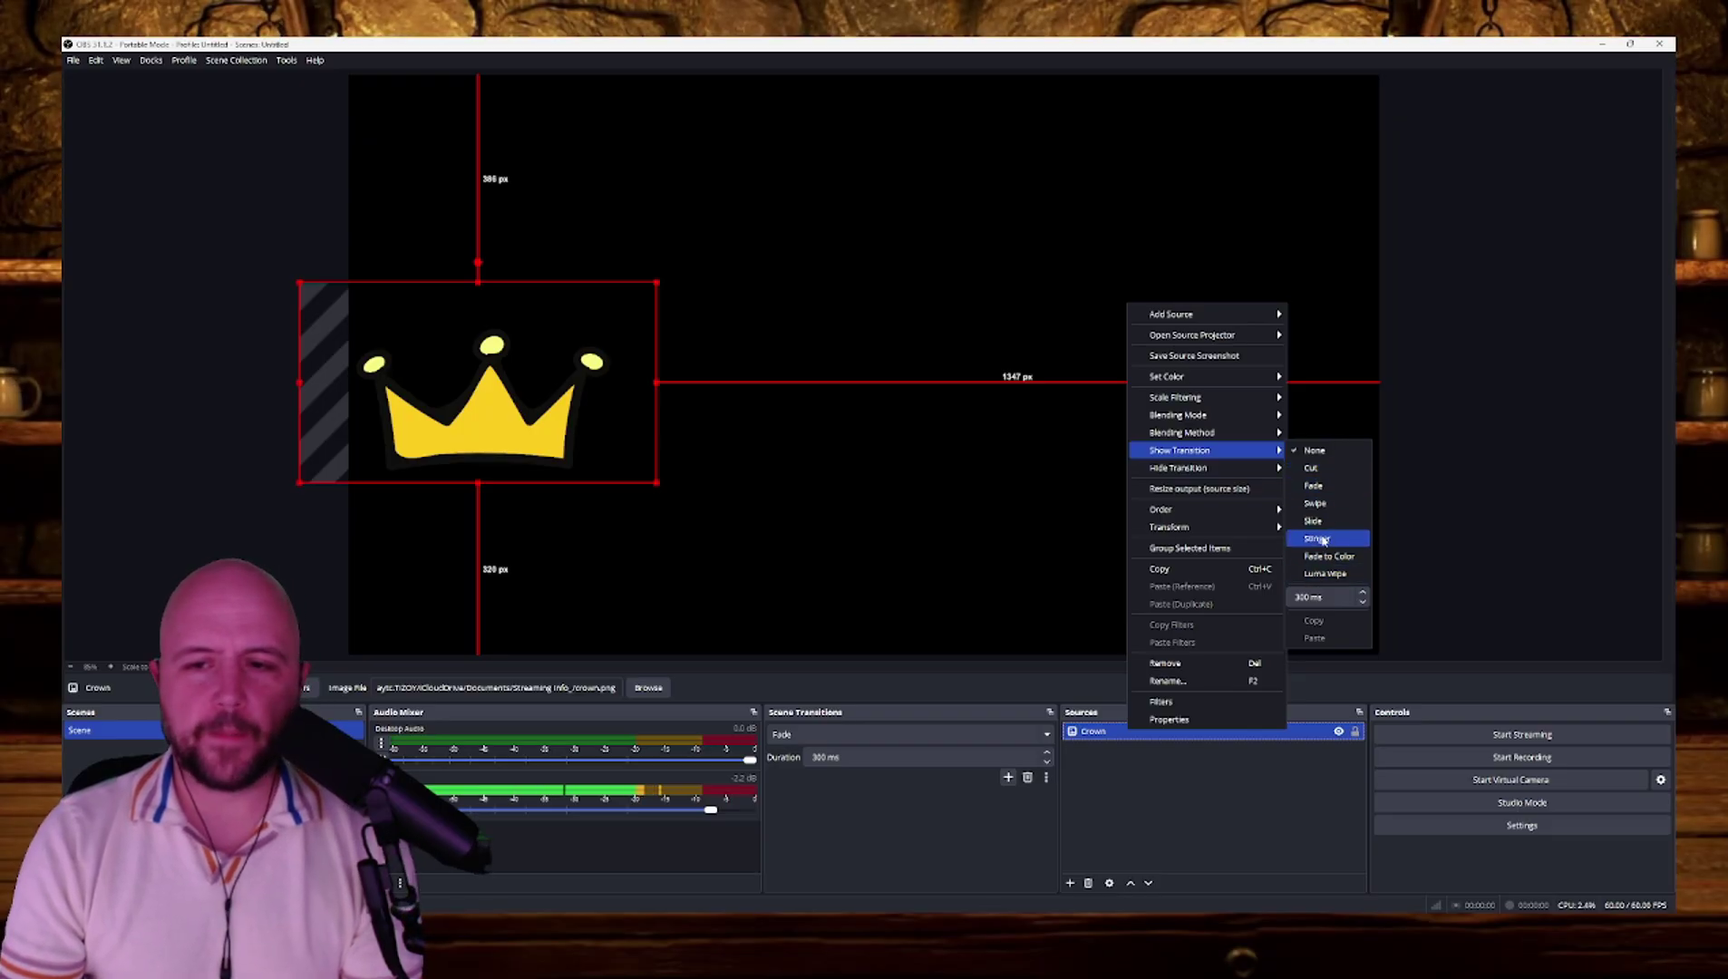
{"action": "left_click", "coordinate": [1327, 523]}
{"action": "left_click", "coordinate": [795, 483]}
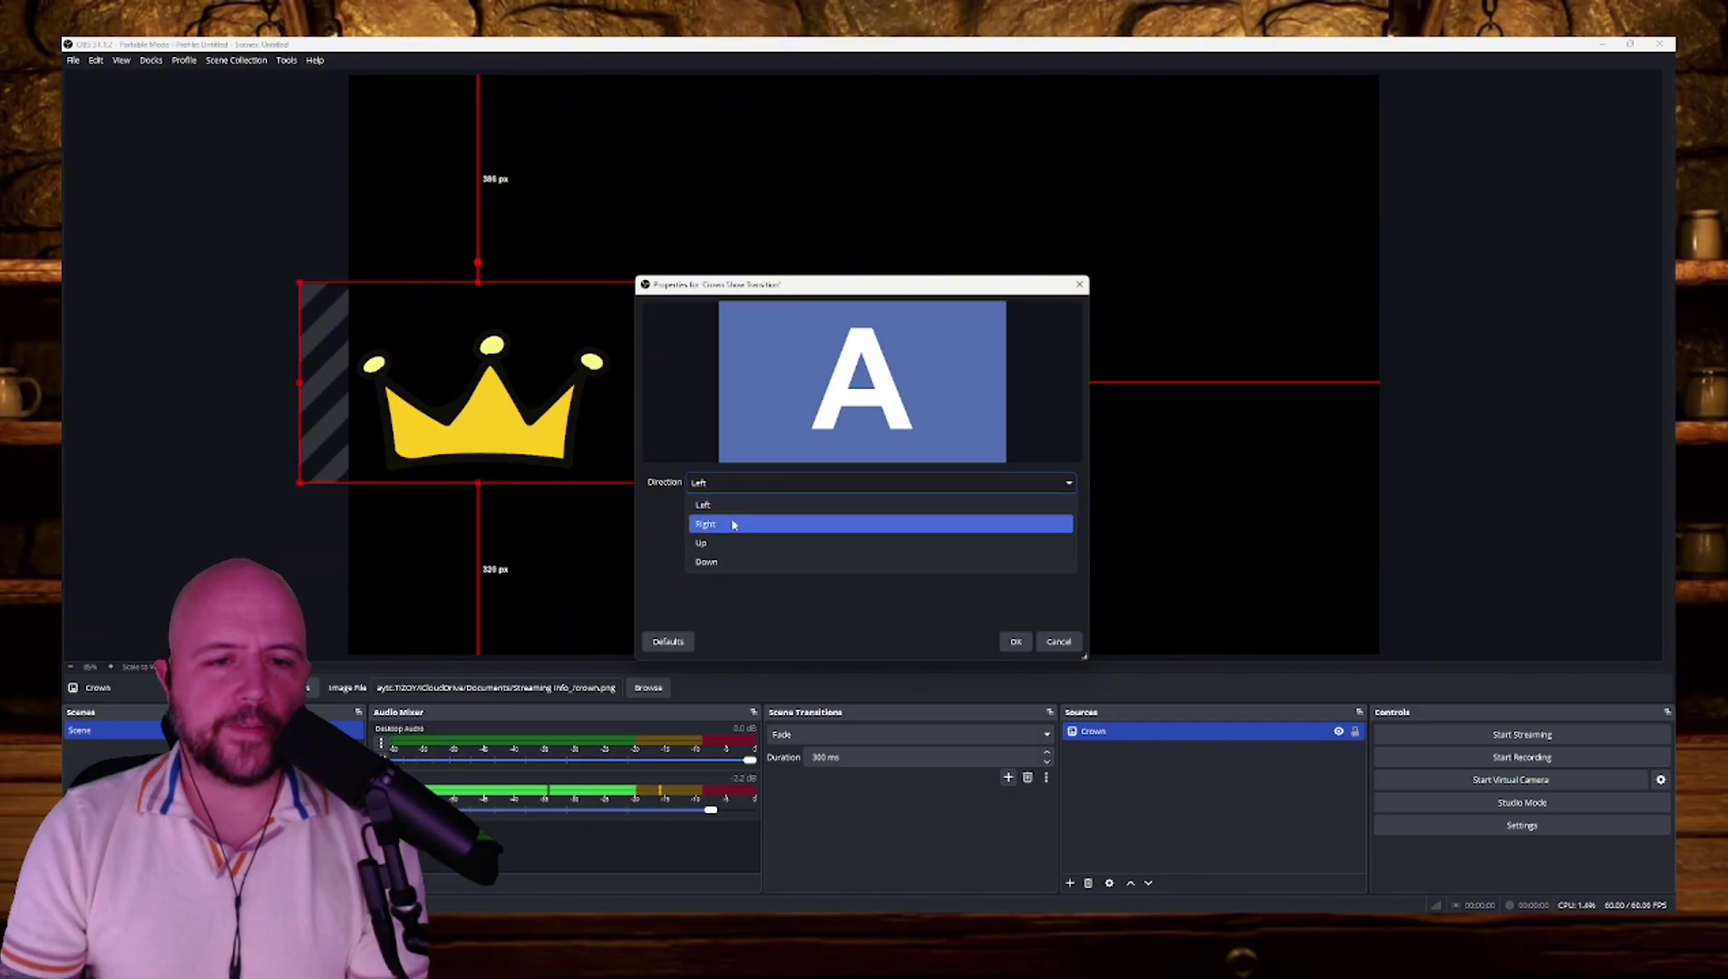
{"action": "left_click", "coordinate": [733, 524]}
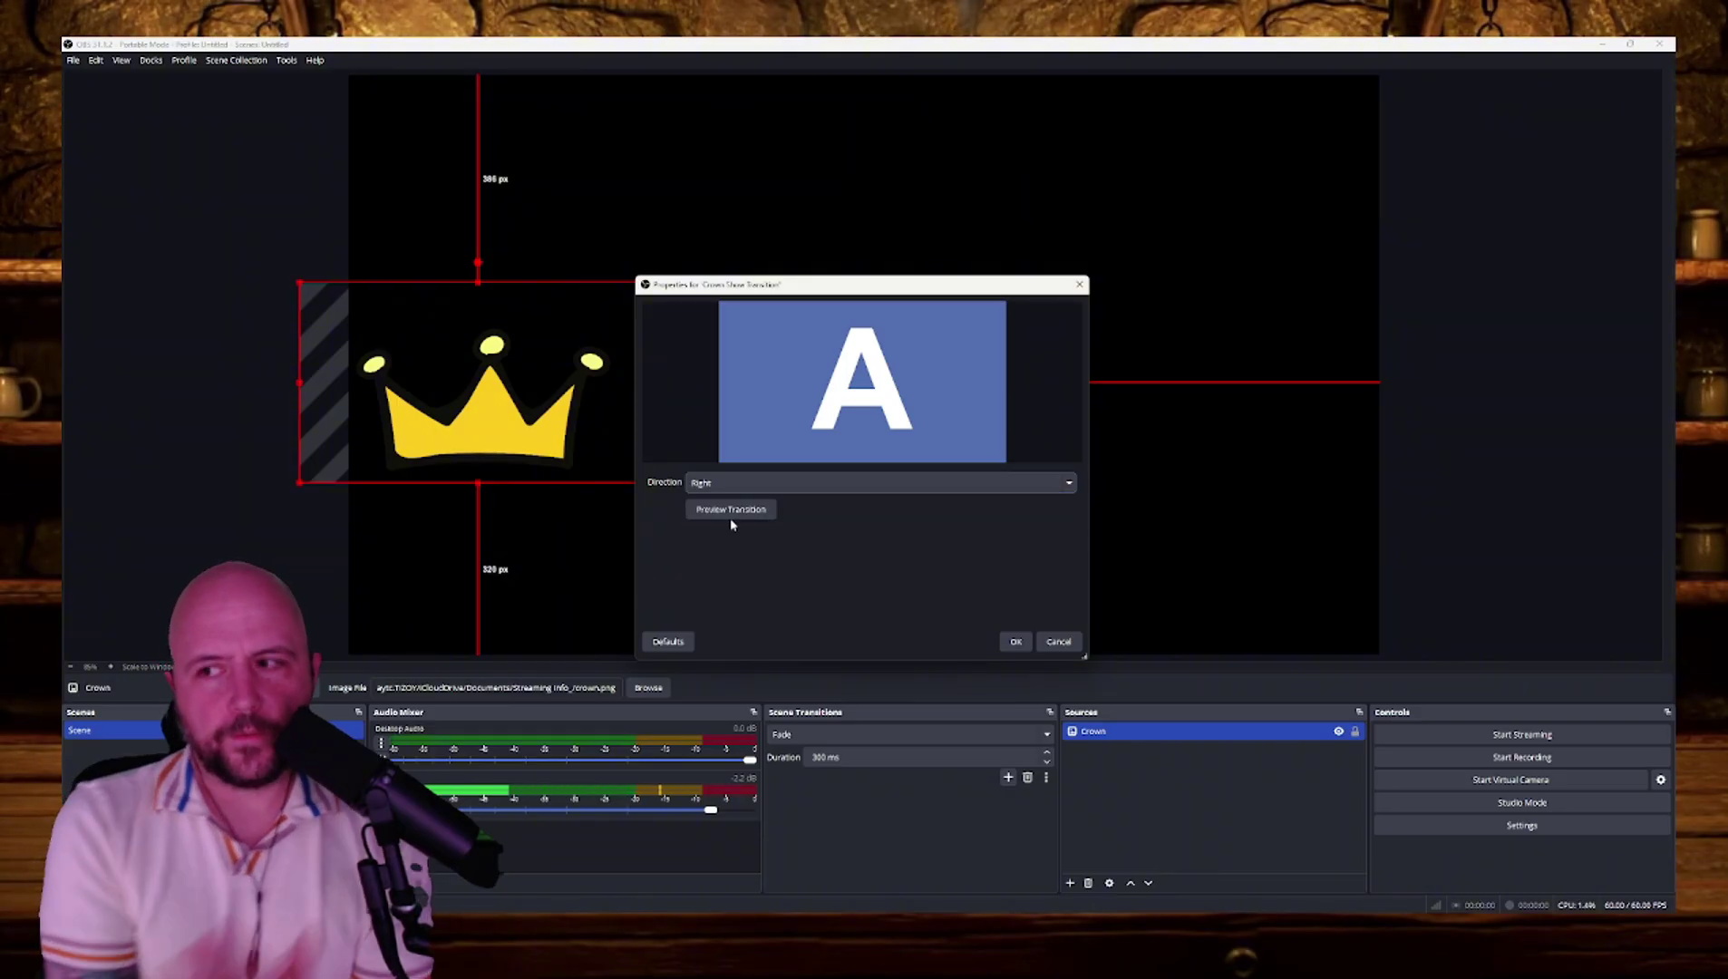
{"action": "left_click", "coordinate": [1015, 643]}
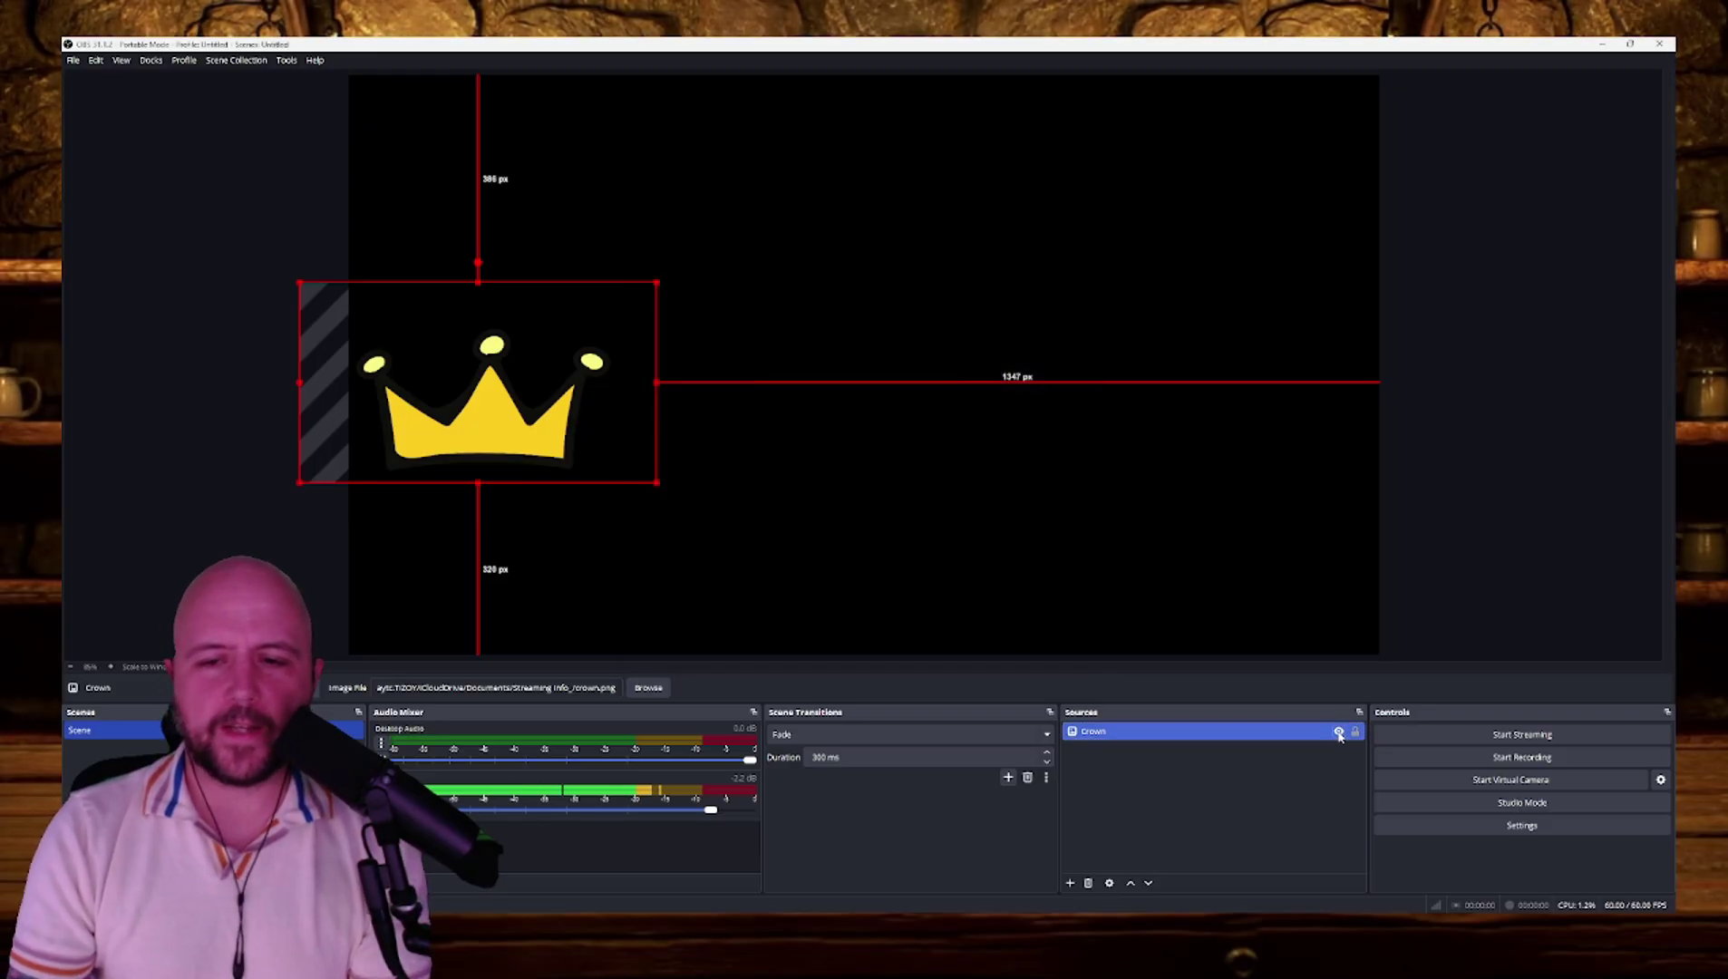
Step: Hide and show the Crown source repeatedly to check its slide-in transition
{"action": "left_click", "coordinate": [1339, 733]}
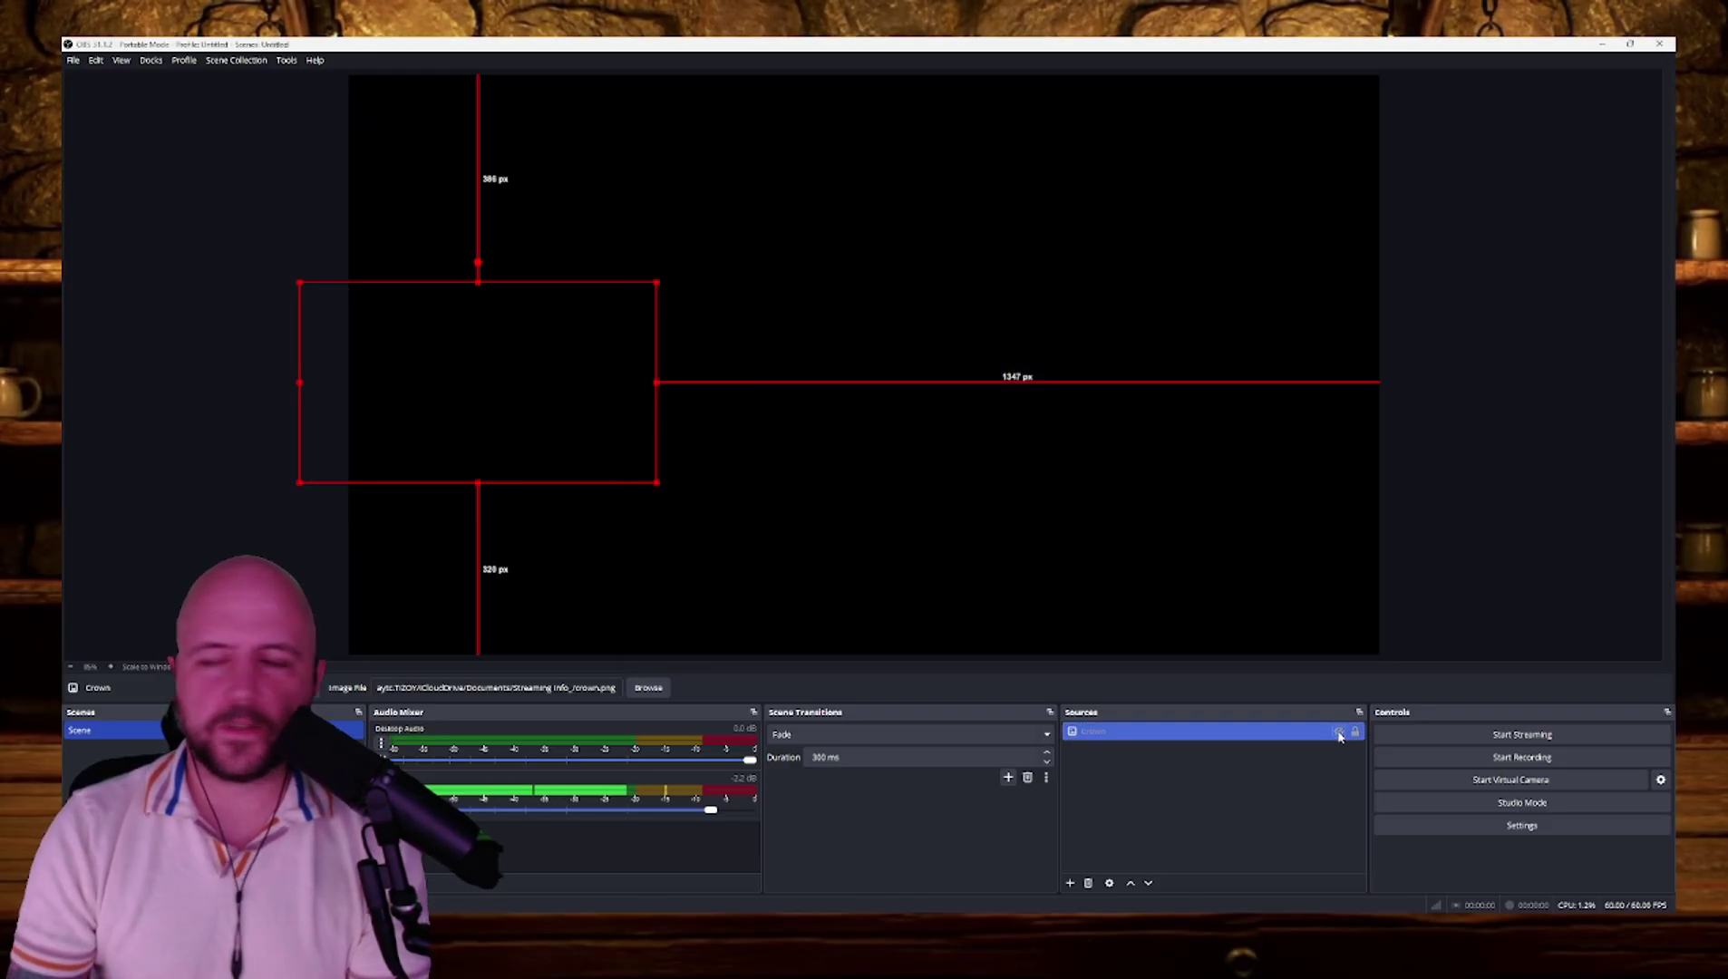
{"action": "left_click", "coordinate": [1339, 732]}
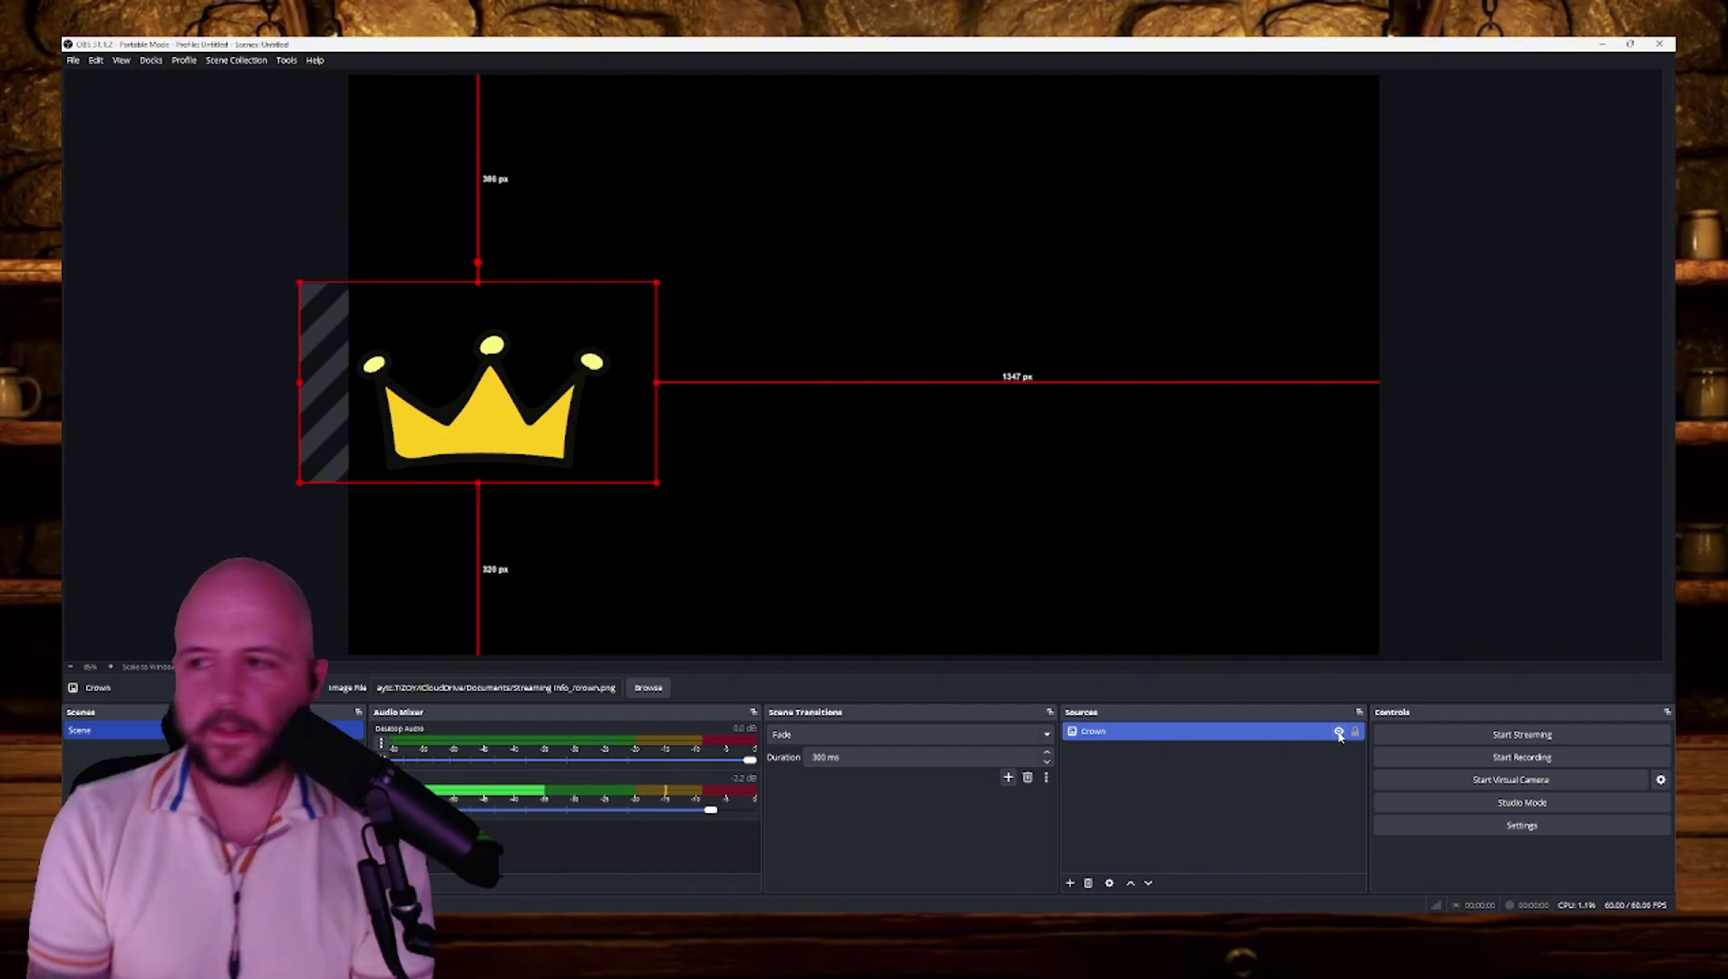
{"action": "left_click", "coordinate": [1340, 732]}
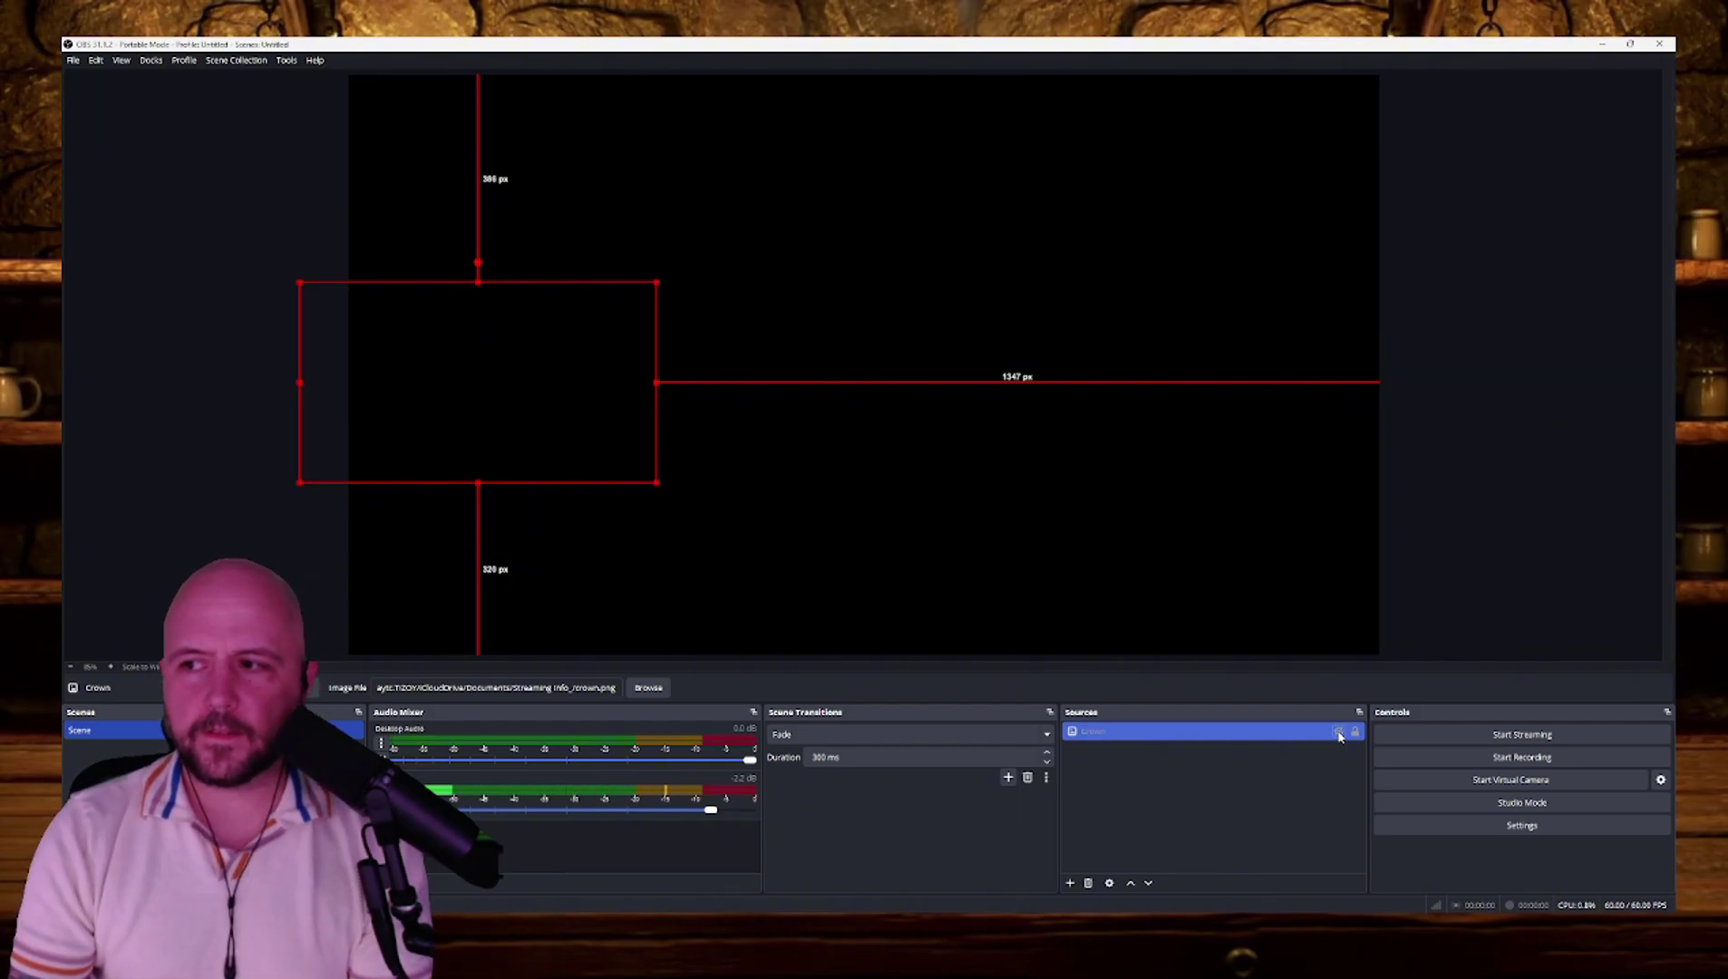
{"action": "left_click", "coordinate": [1338, 732]}
Step: Set the Crown source's hide transition to Slide with direction Left, and toggle its visibility to test it
{"action": "right_click", "coordinate": [1253, 730]}
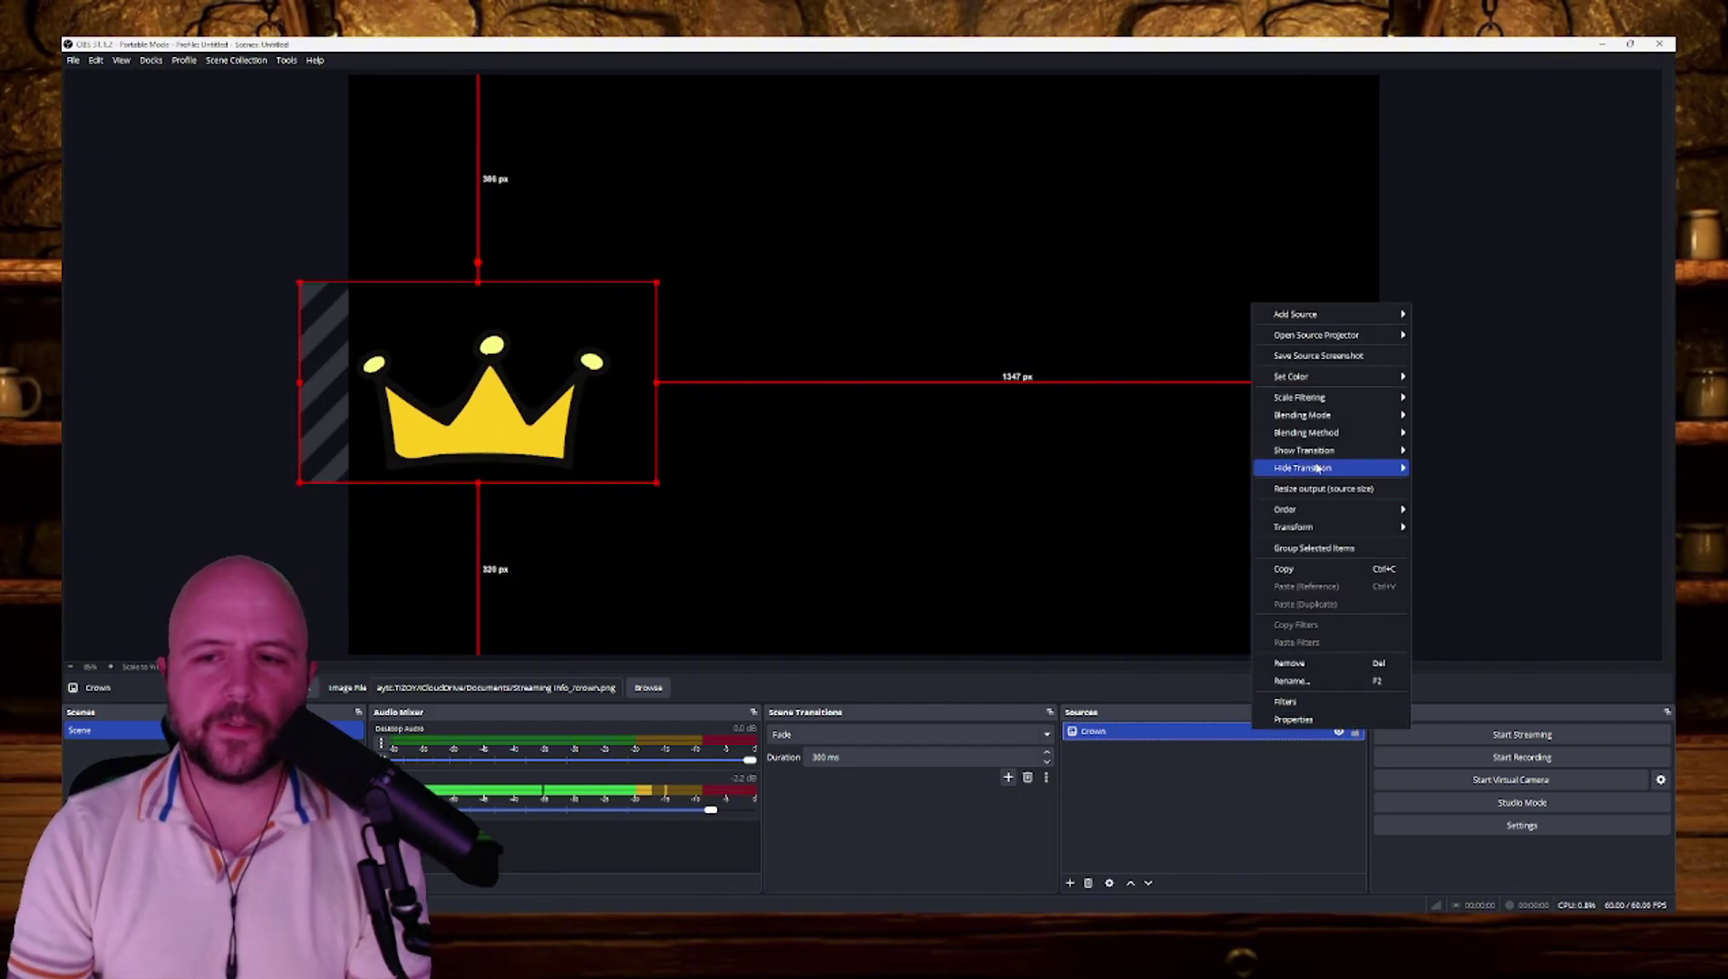
{"action": "mouse_move", "coordinate": [1326, 467]}
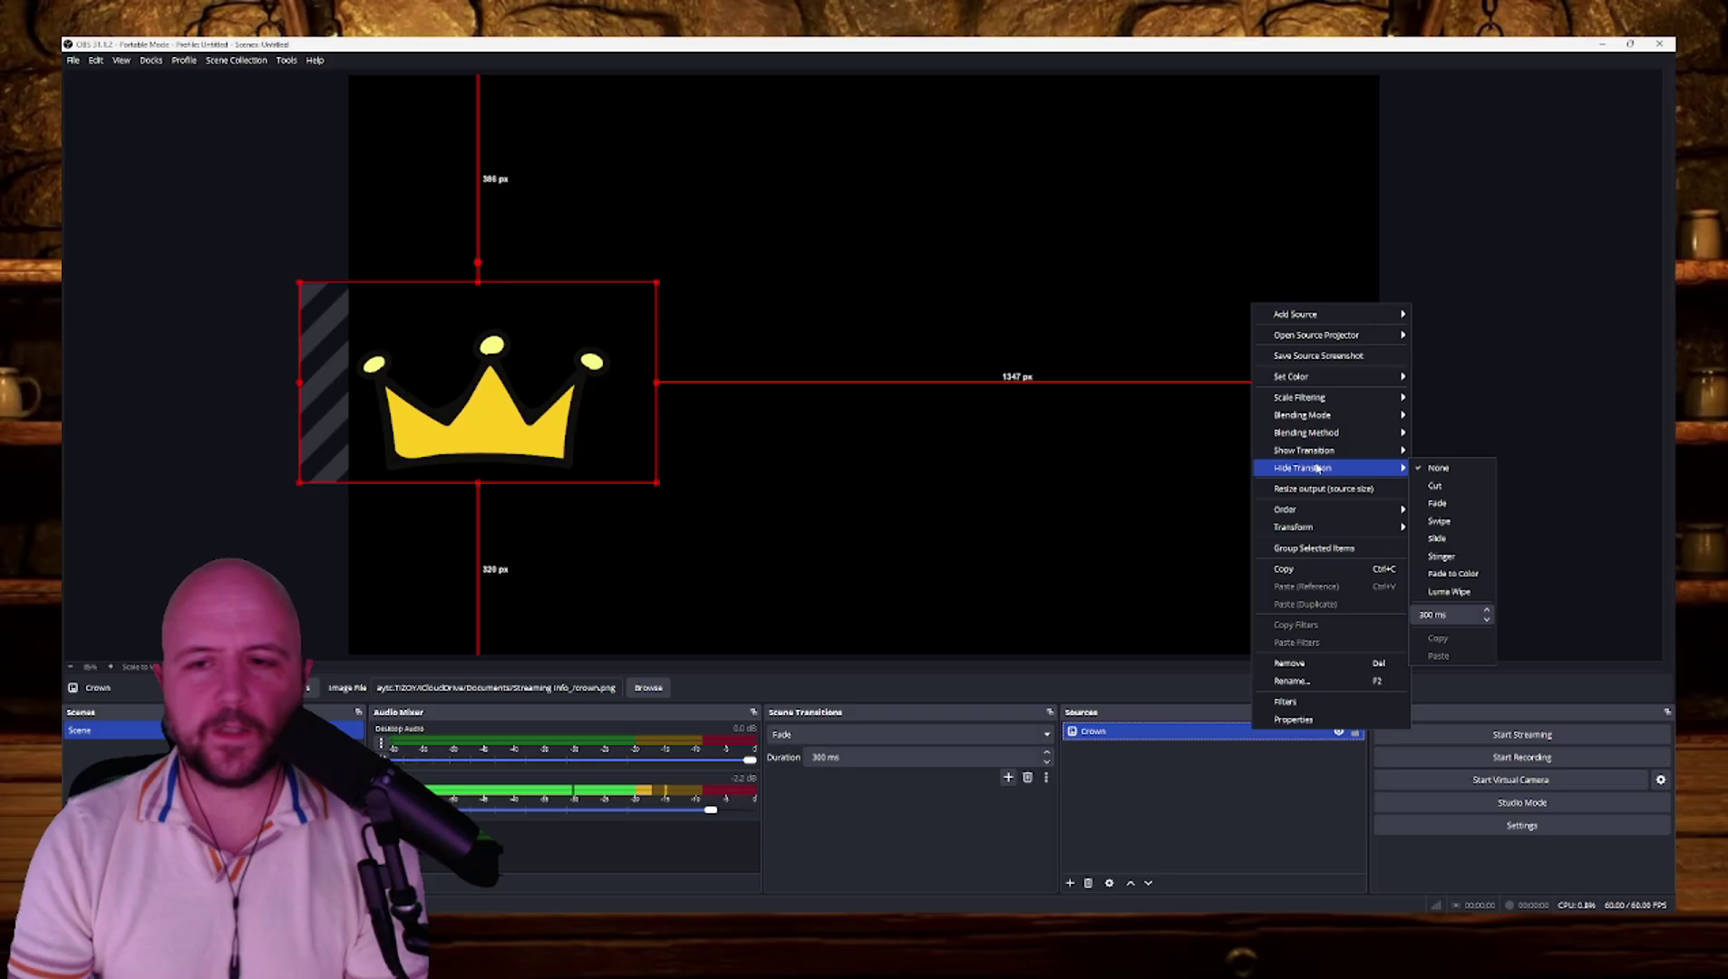
{"action": "left_click", "coordinate": [1451, 540]}
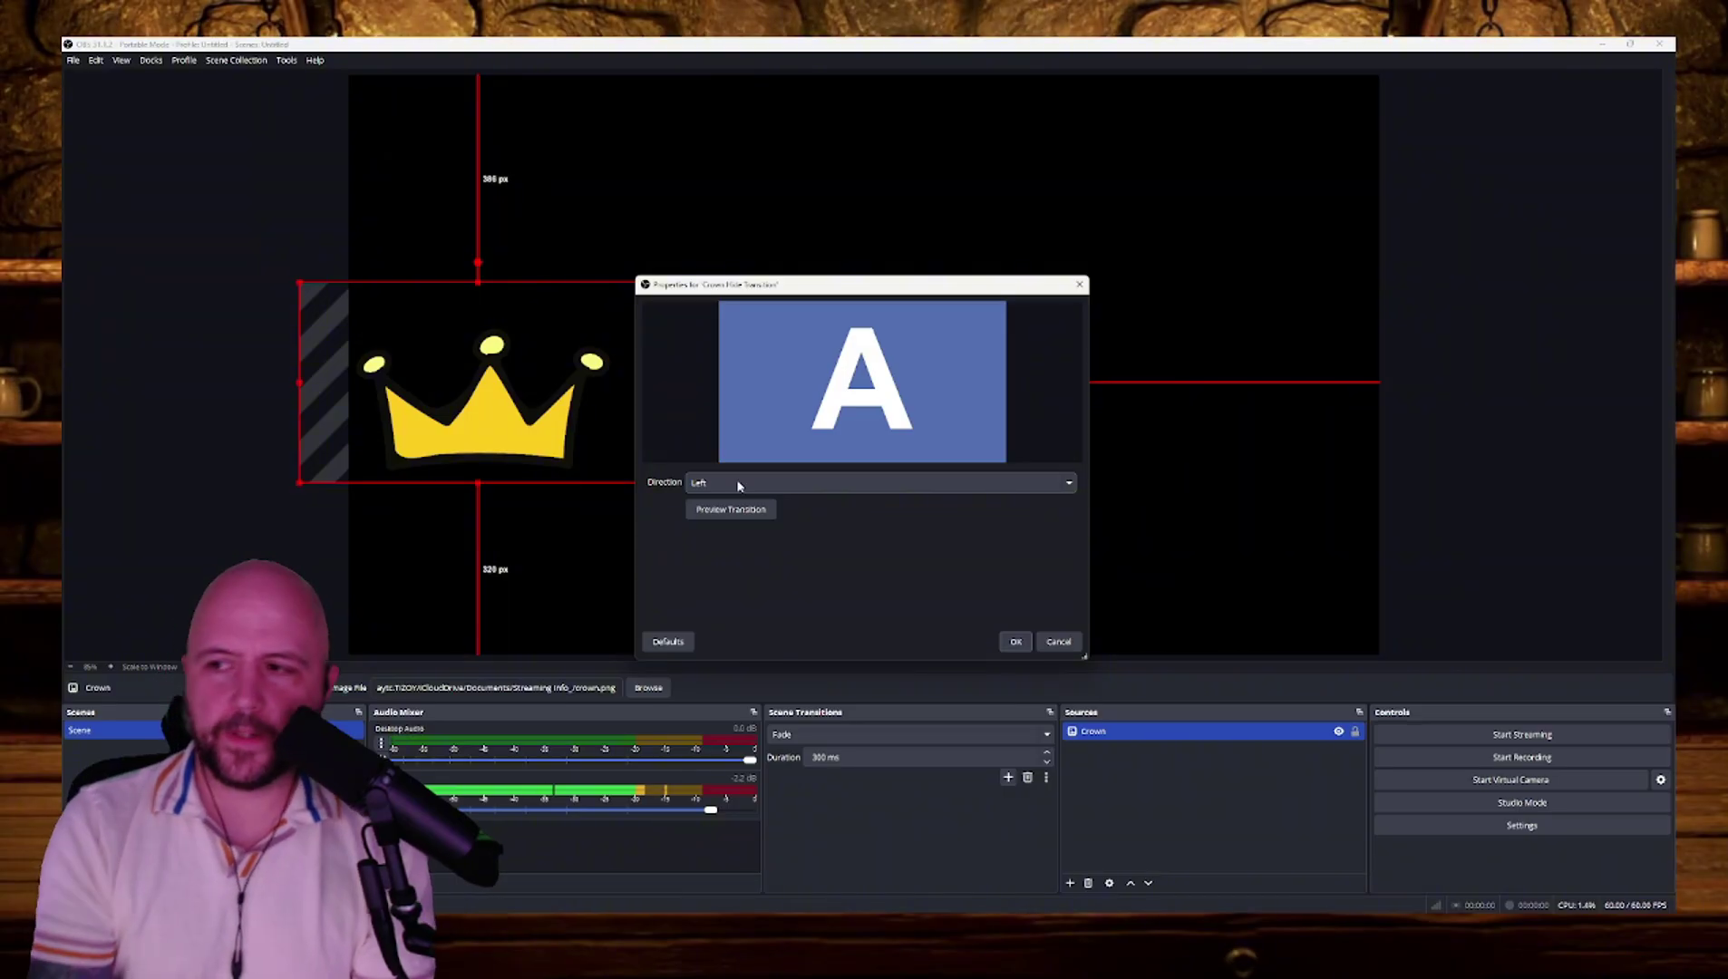
{"action": "left_click", "coordinate": [1014, 642]}
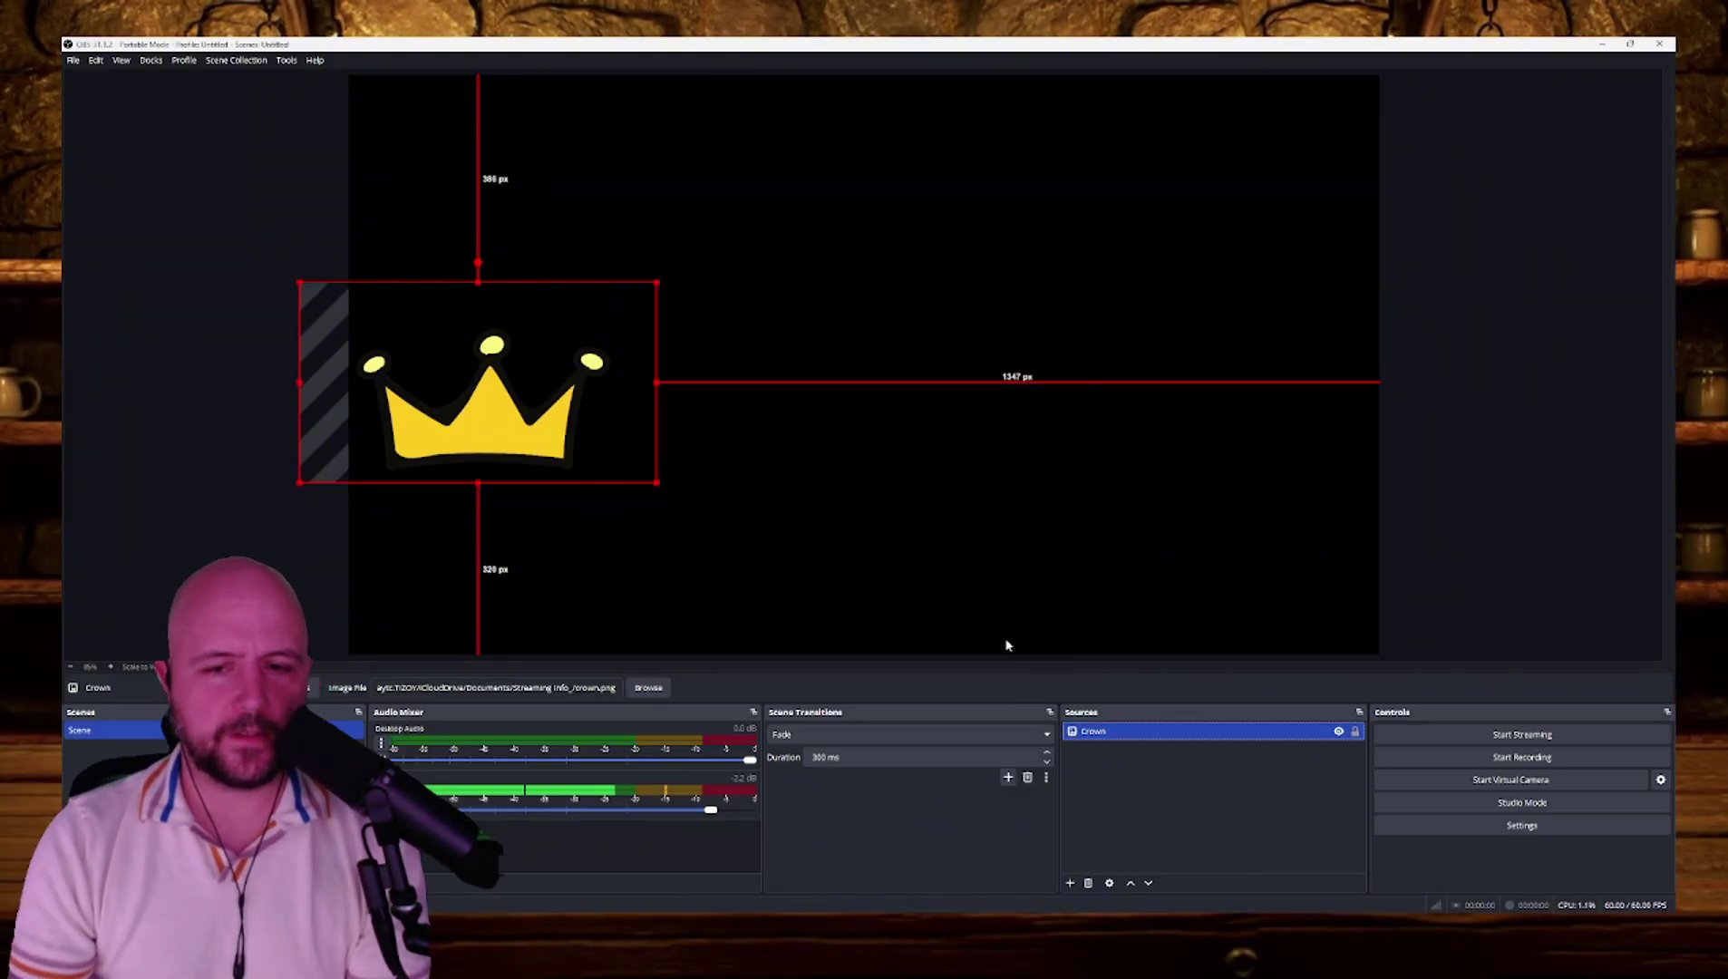
{"action": "left_click", "coordinate": [1339, 732]}
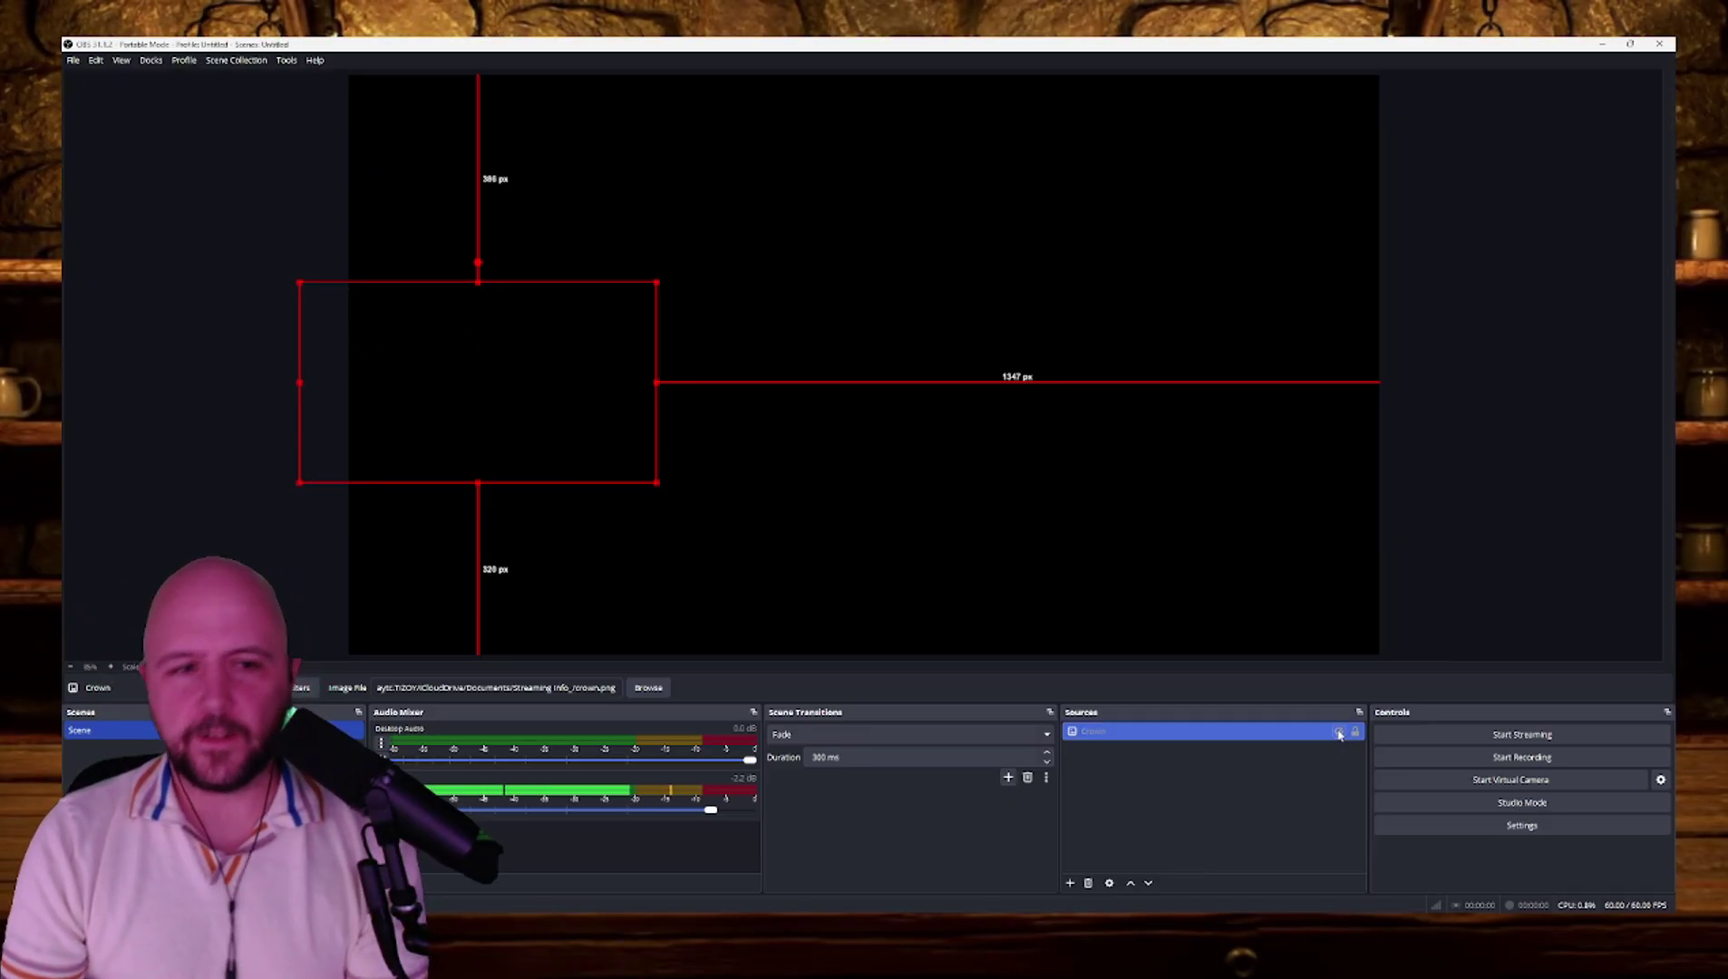
{"action": "left_click", "coordinate": [1340, 732]}
Step: Set the Crown source's show and hide slide durations to 1300 ms, and toggle its visibility to test them
{"action": "right_click", "coordinate": [1172, 738]}
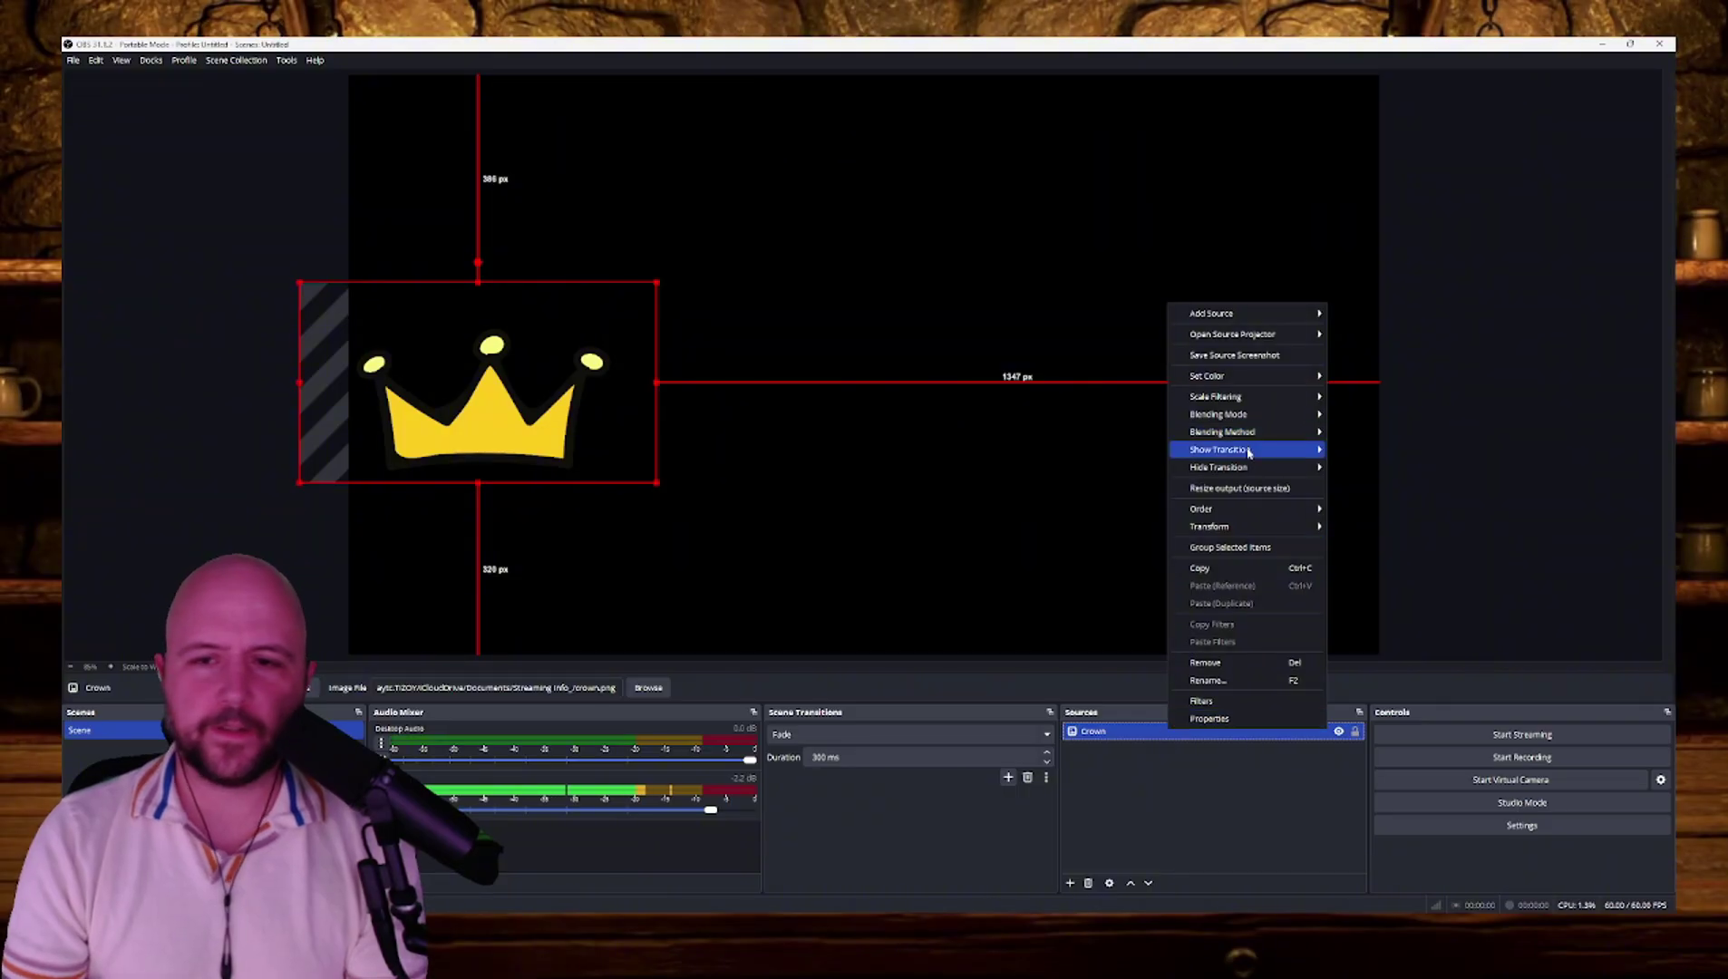
{"action": "mouse_move", "coordinate": [1259, 453]}
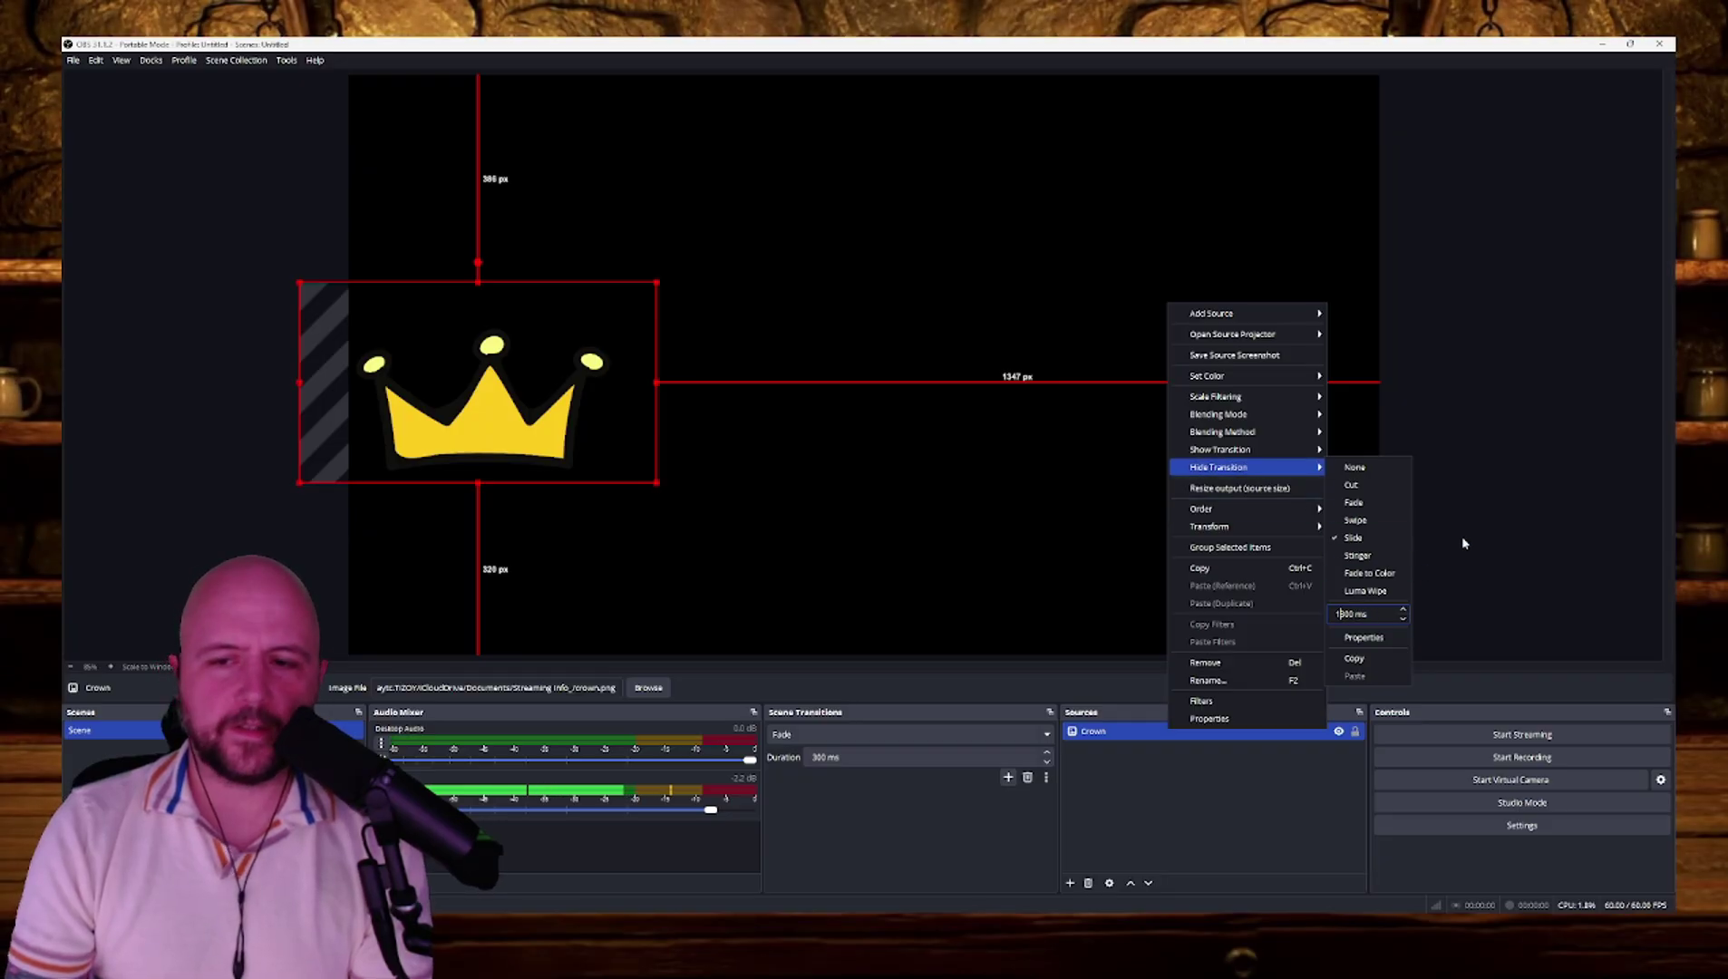
{"action": "left_click", "coordinate": [1351, 567]}
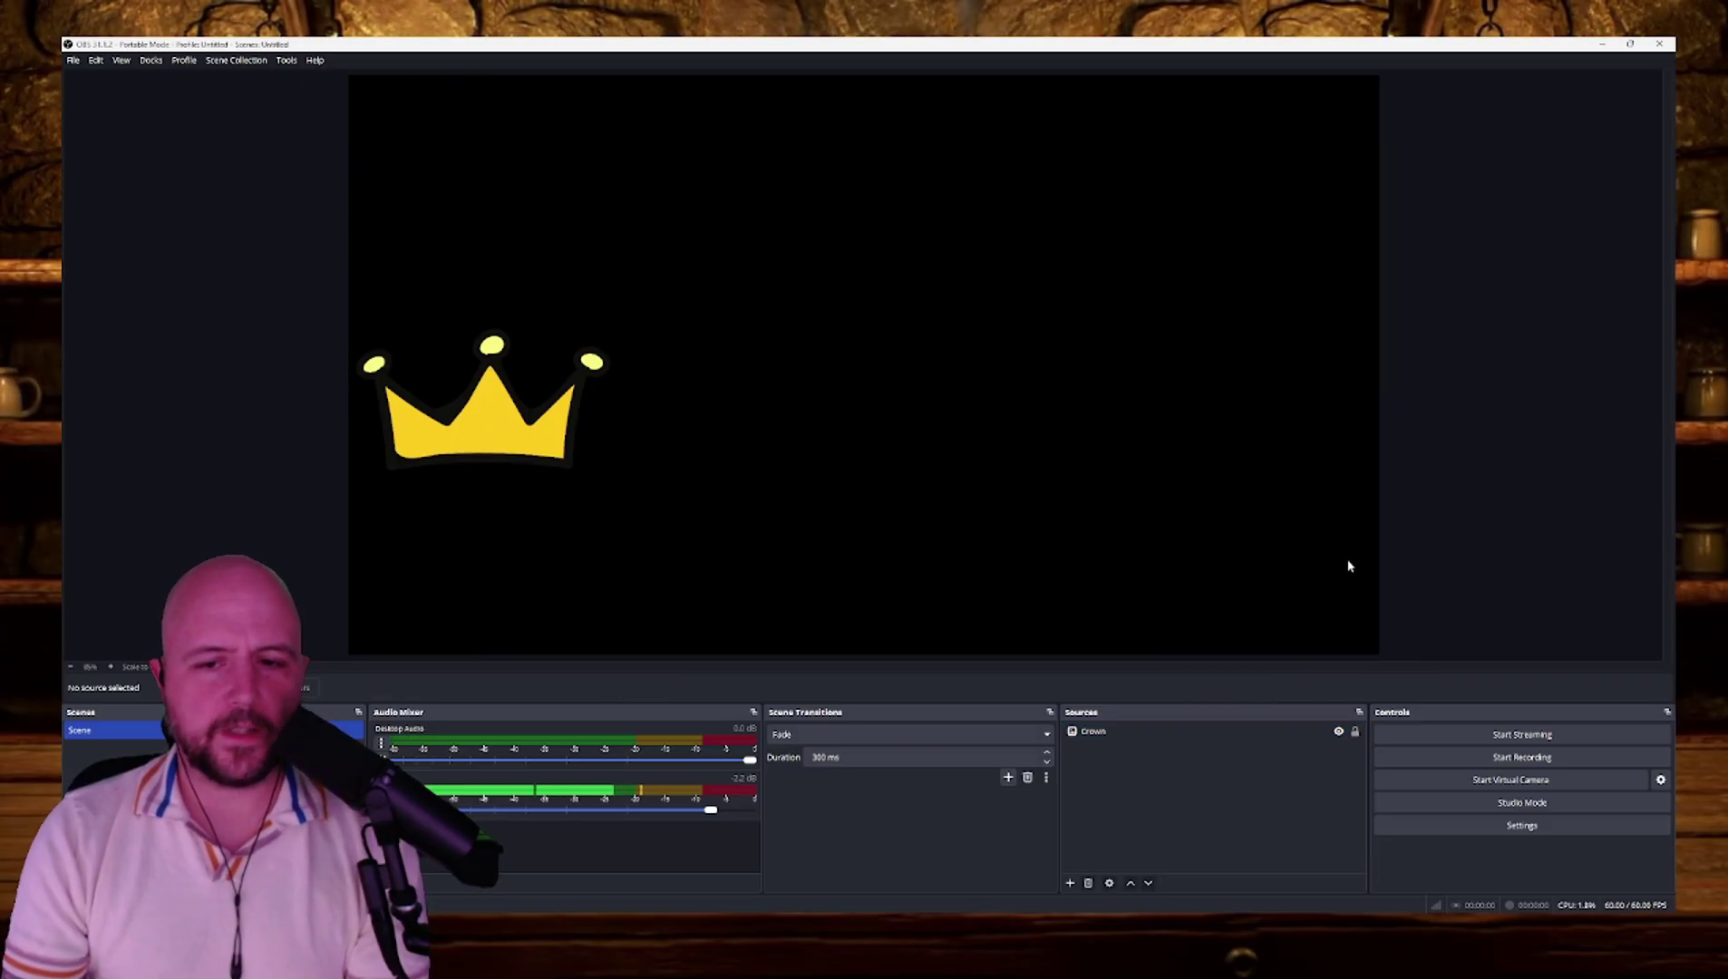
{"action": "left_click", "coordinate": [1339, 732]}
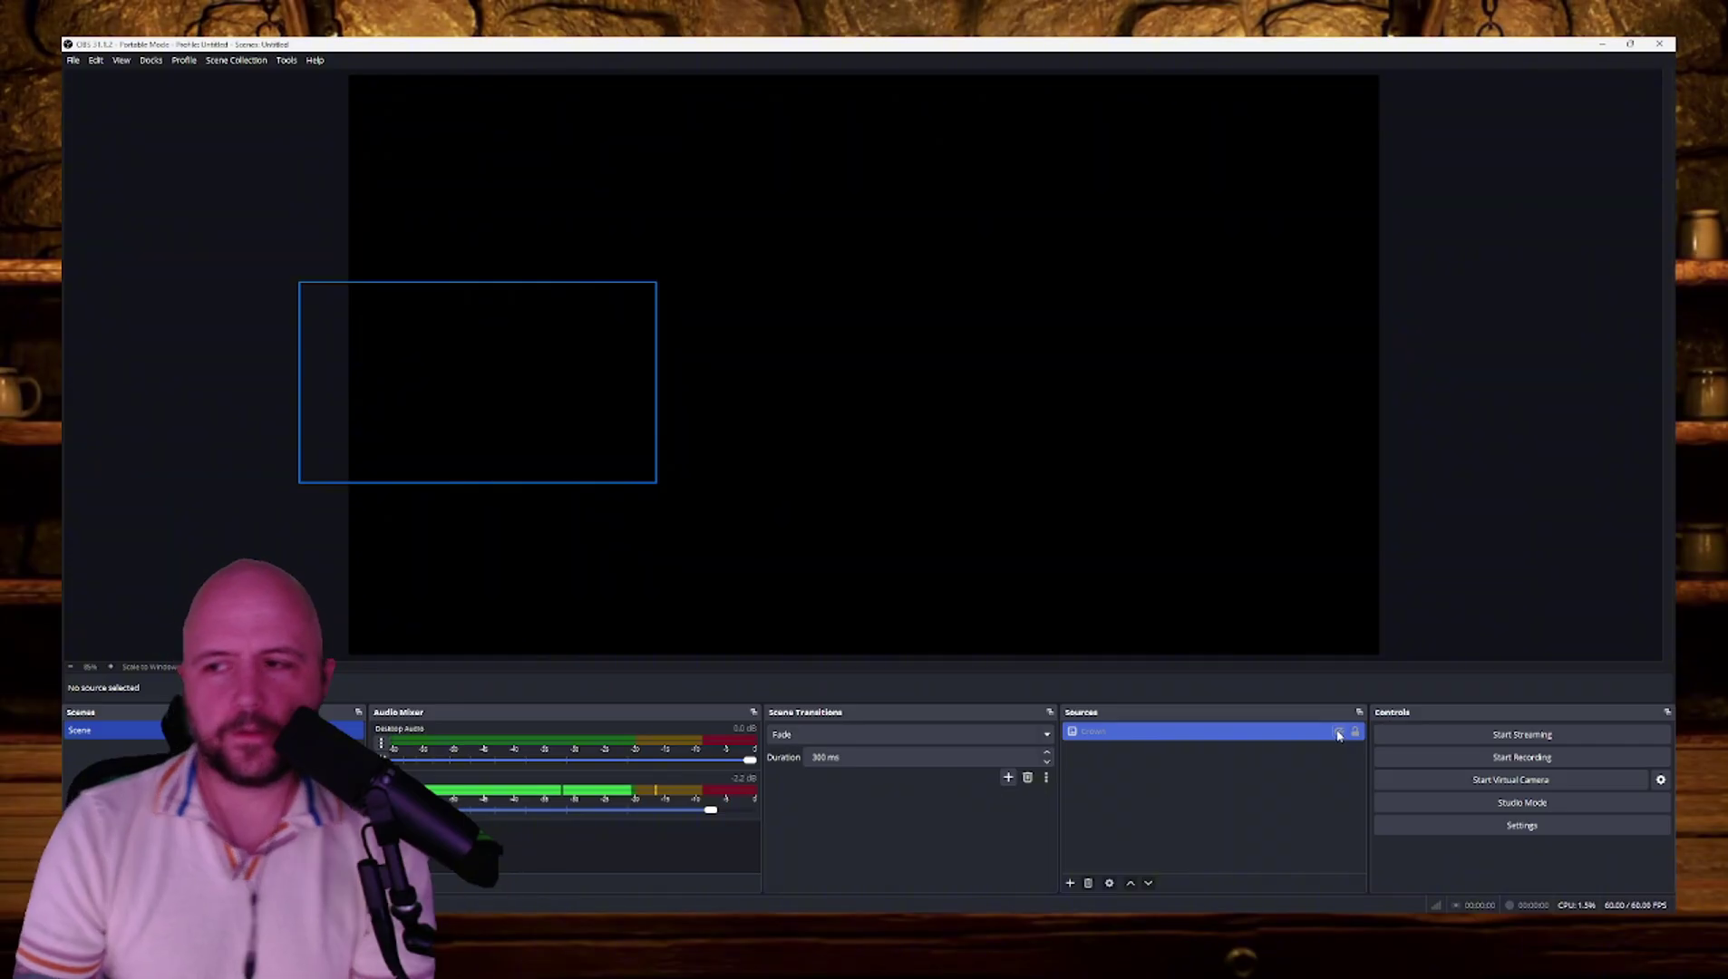
{"action": "left_click", "coordinate": [1338, 731]}
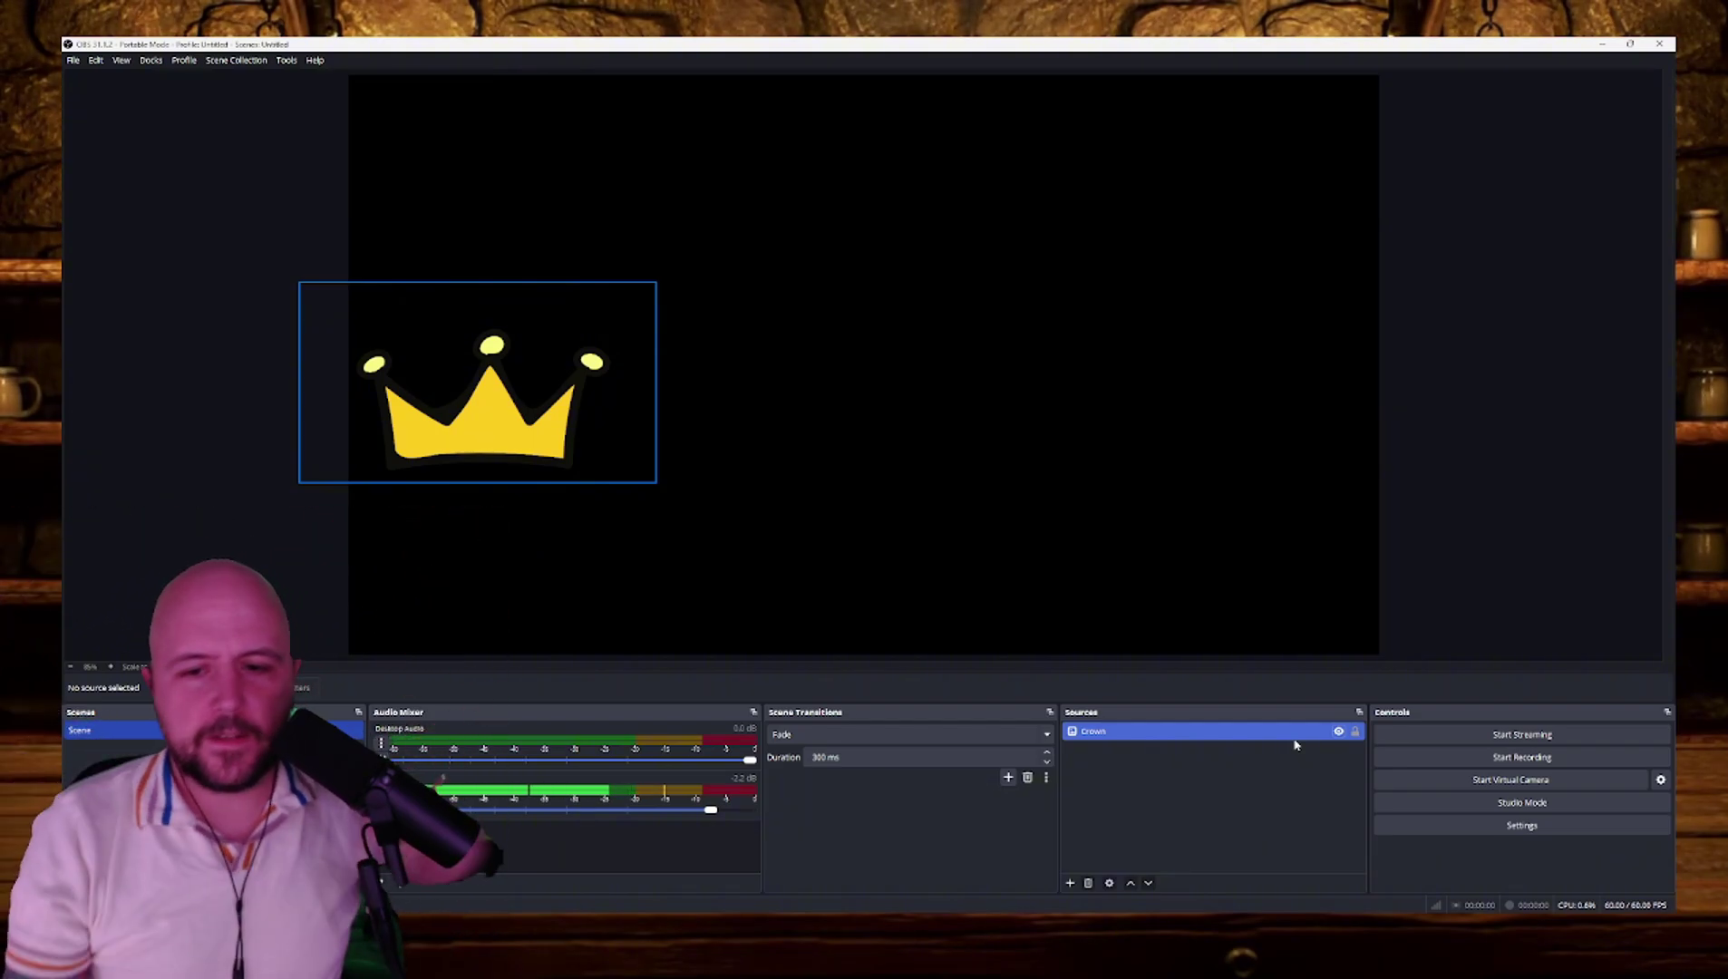
Step: Move the crown up and enlarge it to fill most of the canvas, leaving about 124 px below it
{"action": "left_click", "coordinate": [1295, 744]}
{"action": "left_click_drag", "start_coordinate": [572, 428], "coordinate": [624, 232]}
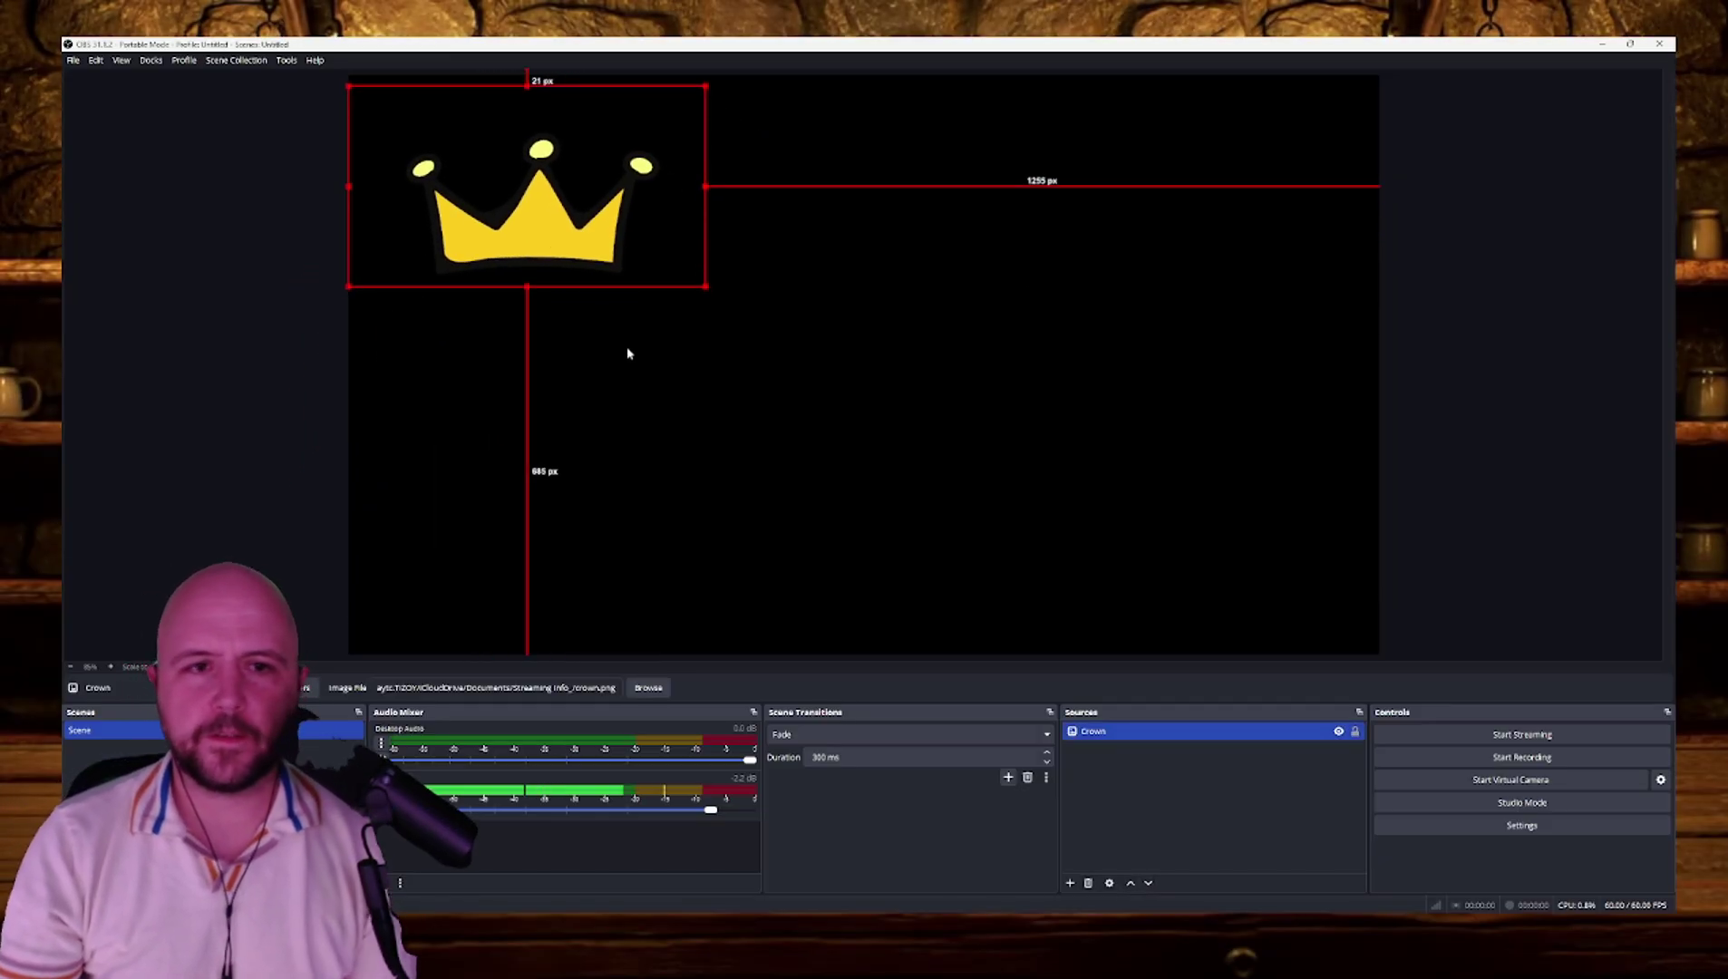
{"action": "left_click_drag", "start_coordinate": [706, 286], "coordinate": [1317, 508]}
Step: Change the Crown source's show and hide transitions to Fade, and toggle its visibility to test them
{"action": "right_click", "coordinate": [1167, 740]}
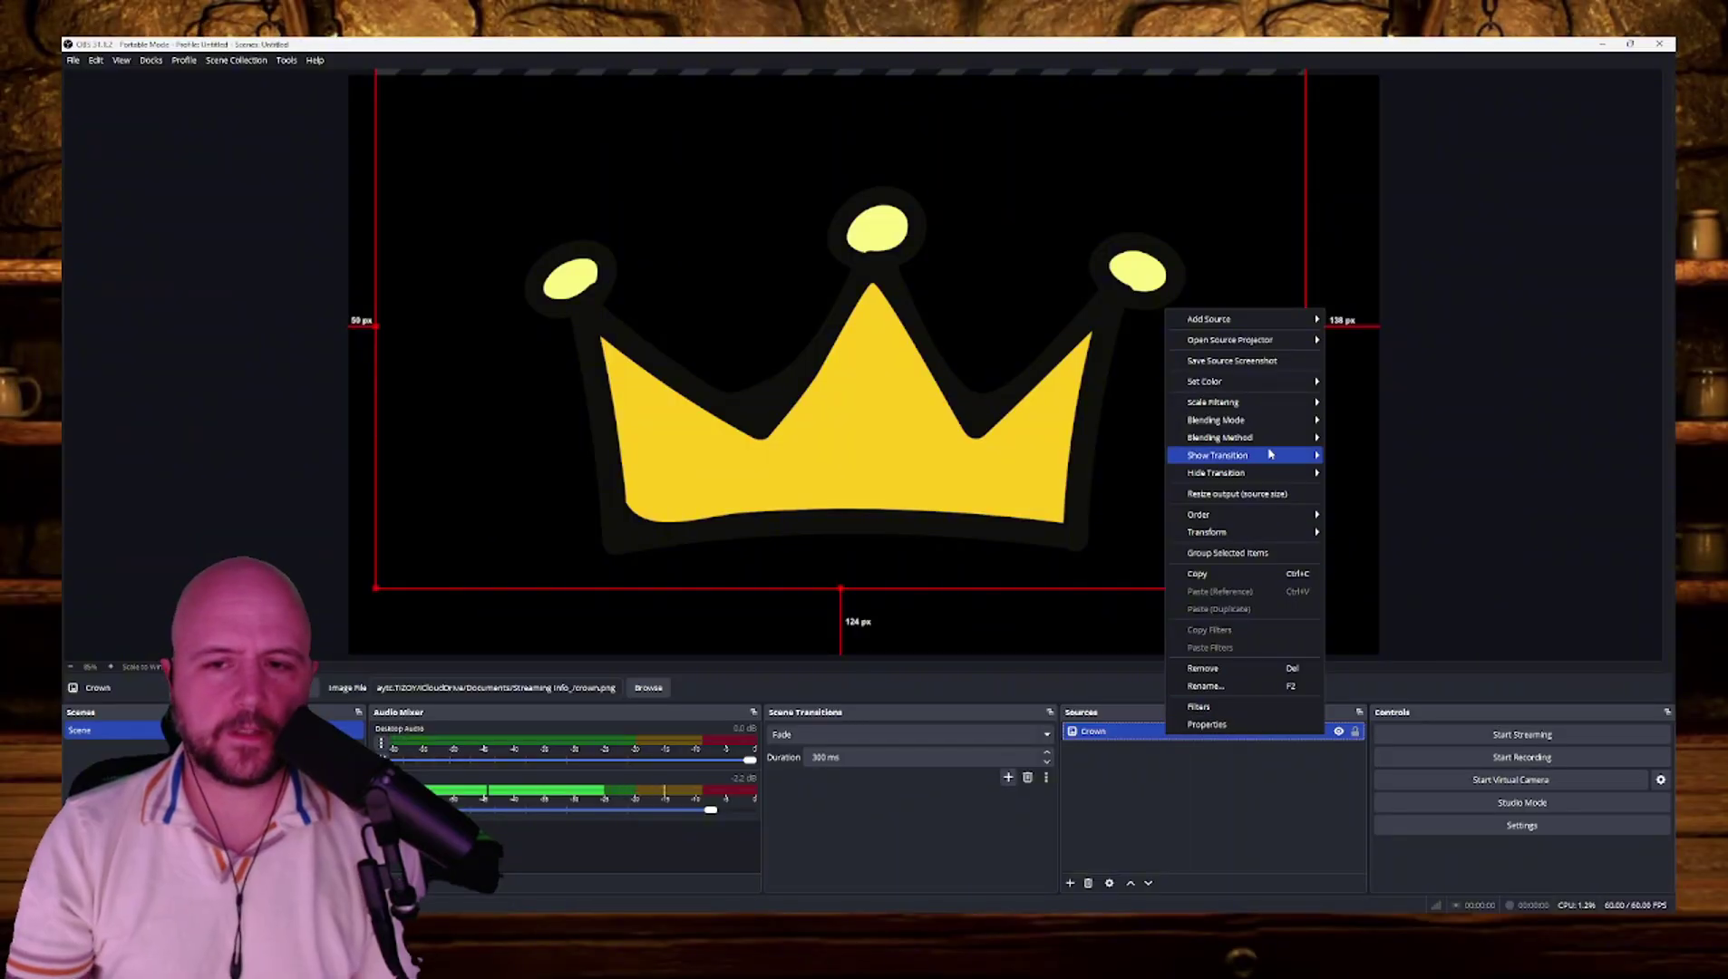
{"action": "mouse_move", "coordinate": [1266, 457]}
{"action": "left_click", "coordinate": [1356, 492]}
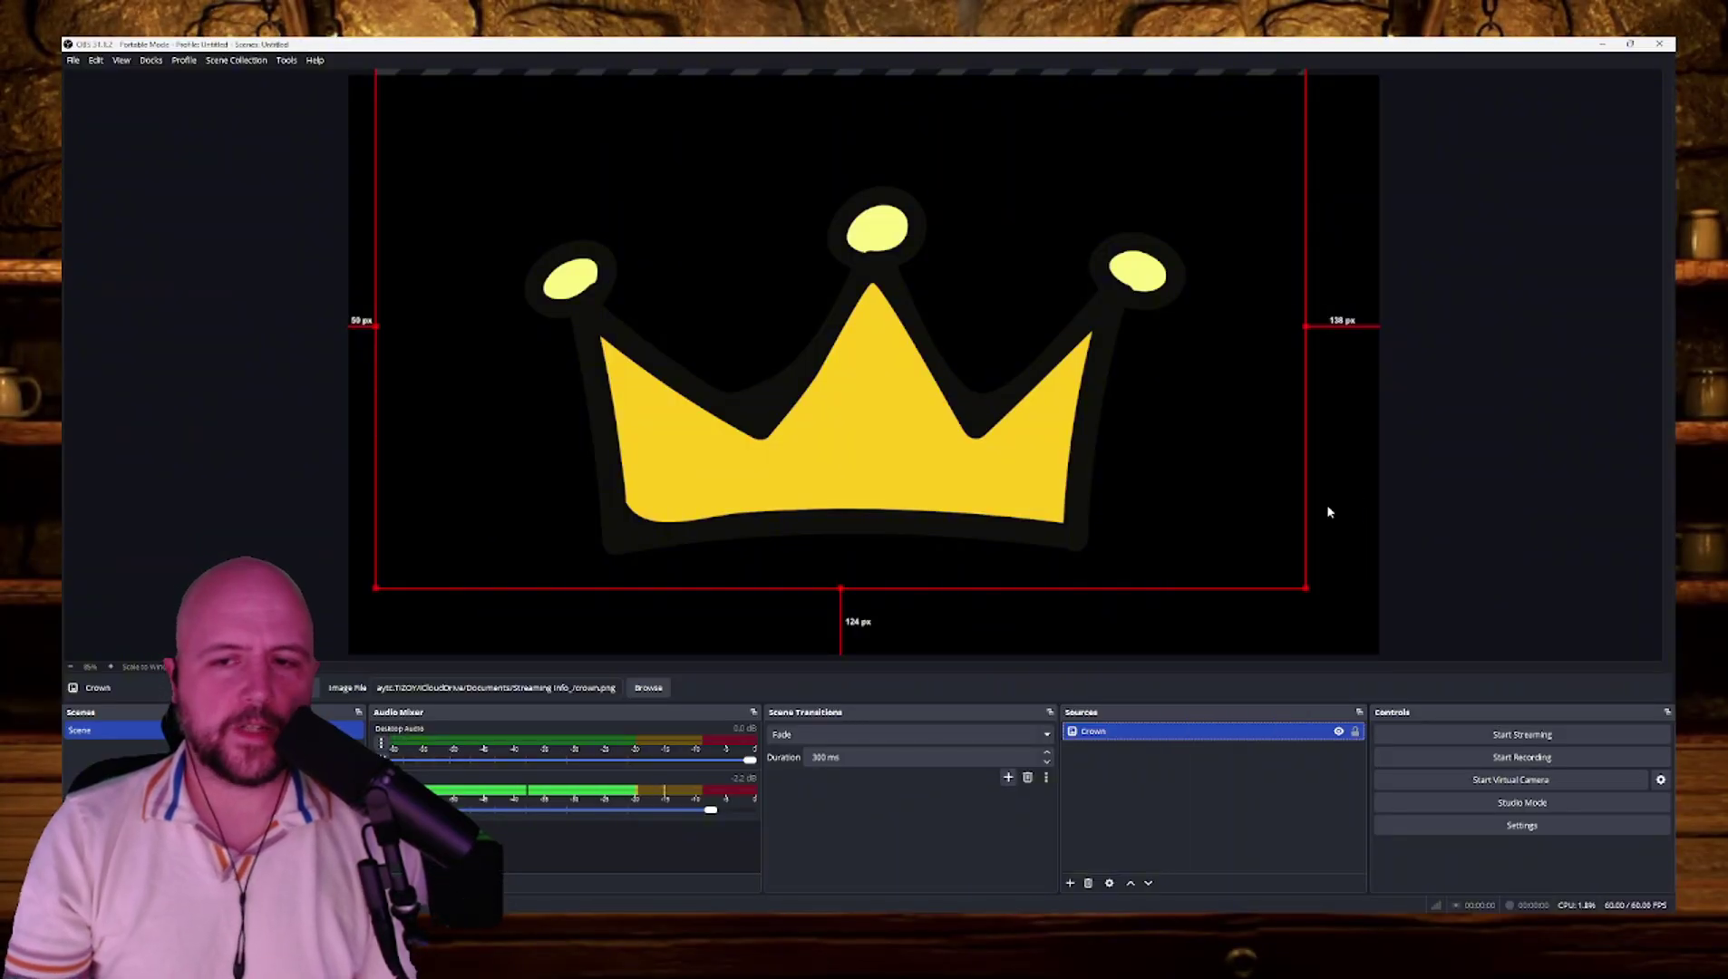
{"action": "right_click", "coordinate": [1159, 735]}
{"action": "mouse_move", "coordinate": [1270, 468]}
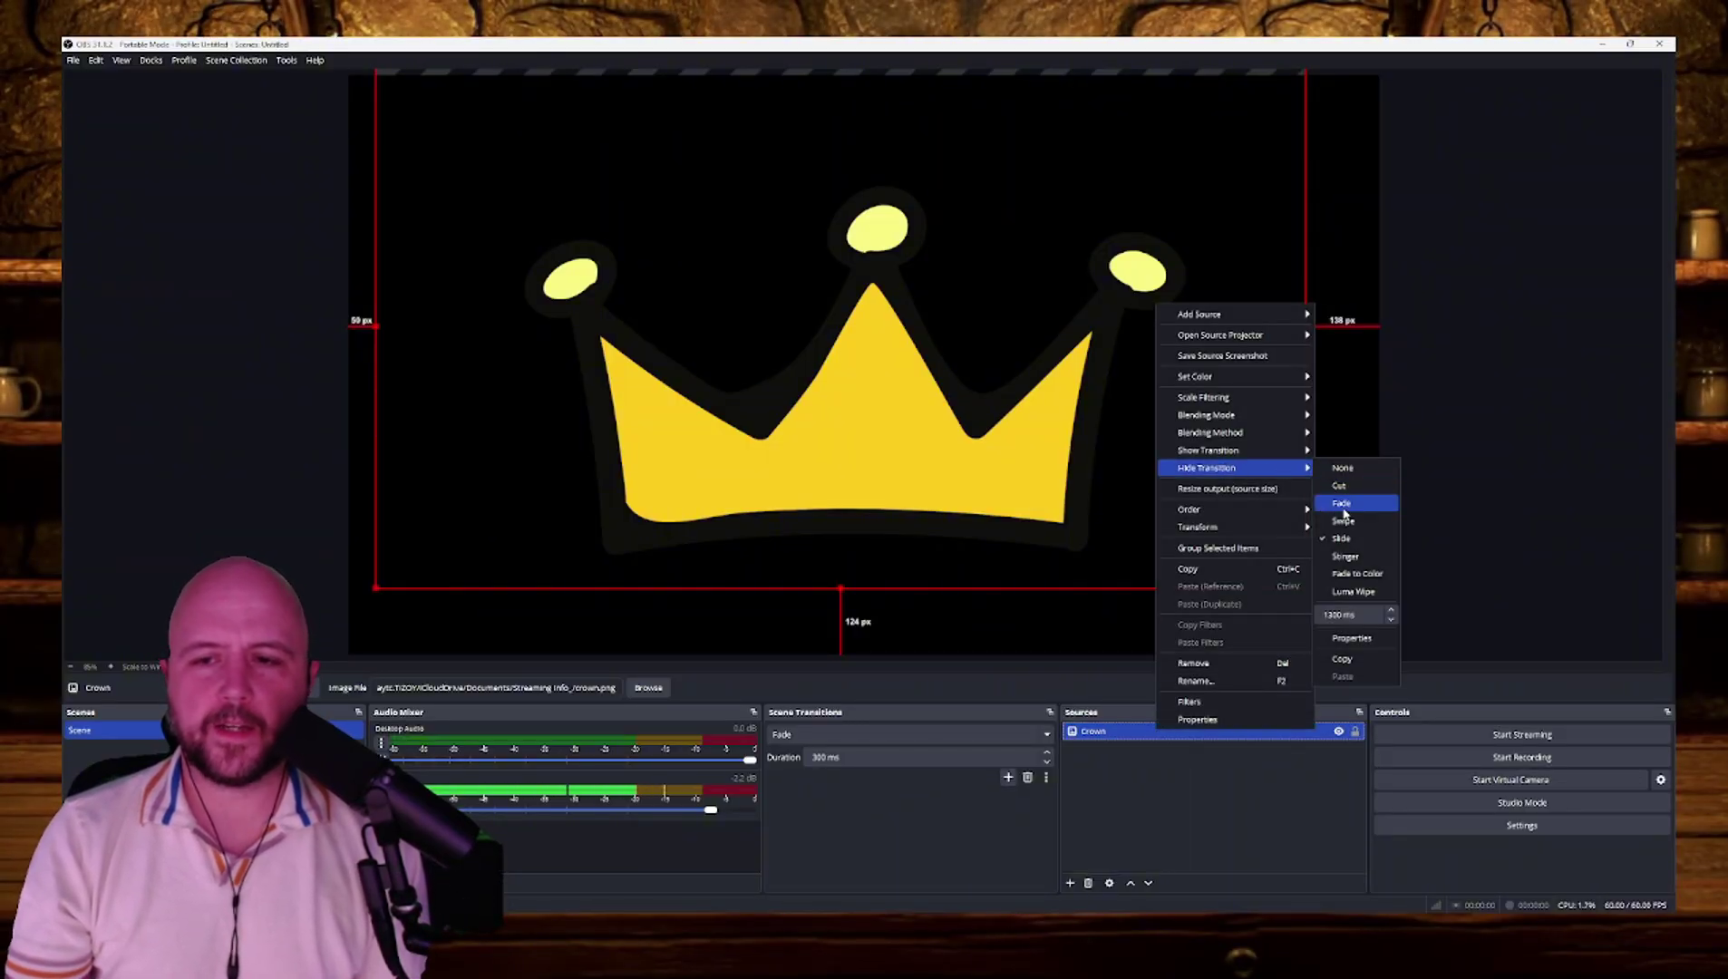
{"action": "left_click", "coordinate": [1342, 503]}
{"action": "left_click", "coordinate": [1339, 732]}
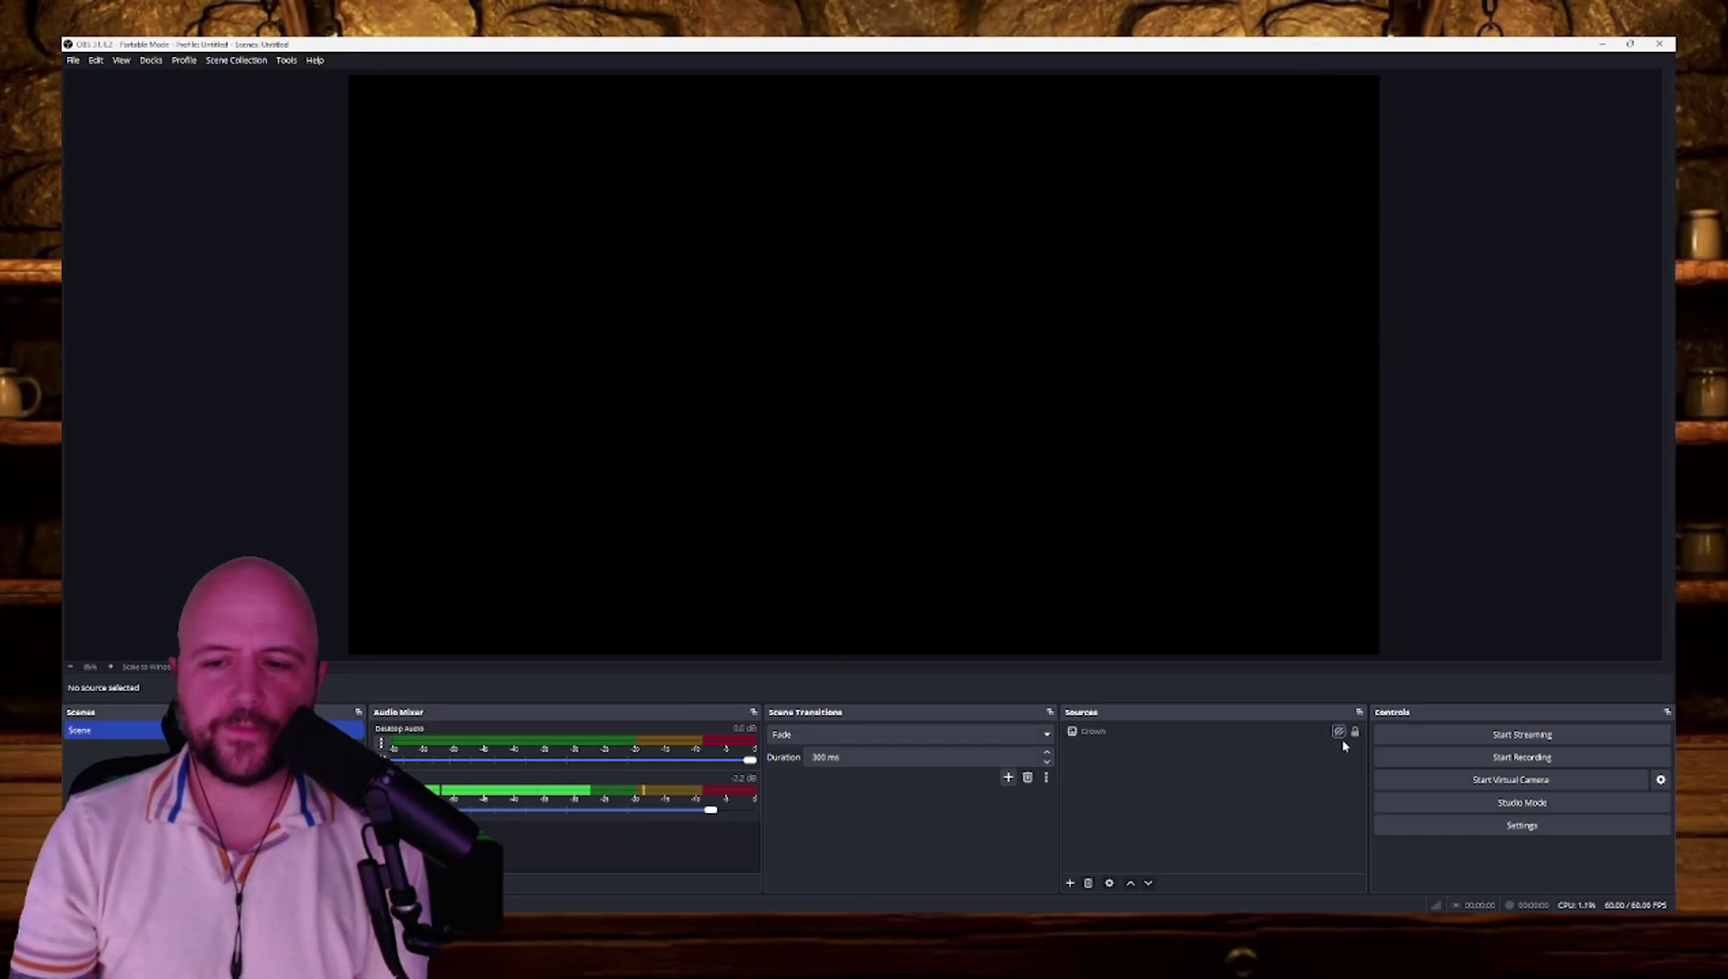
{"action": "left_click", "coordinate": [1339, 732]}
Step: Set the durations of the Crown source's show and hide Fade transitions to 300 ms
{"action": "left_click", "coordinate": [1179, 732]}
{"action": "right_click", "coordinate": [1139, 731]}
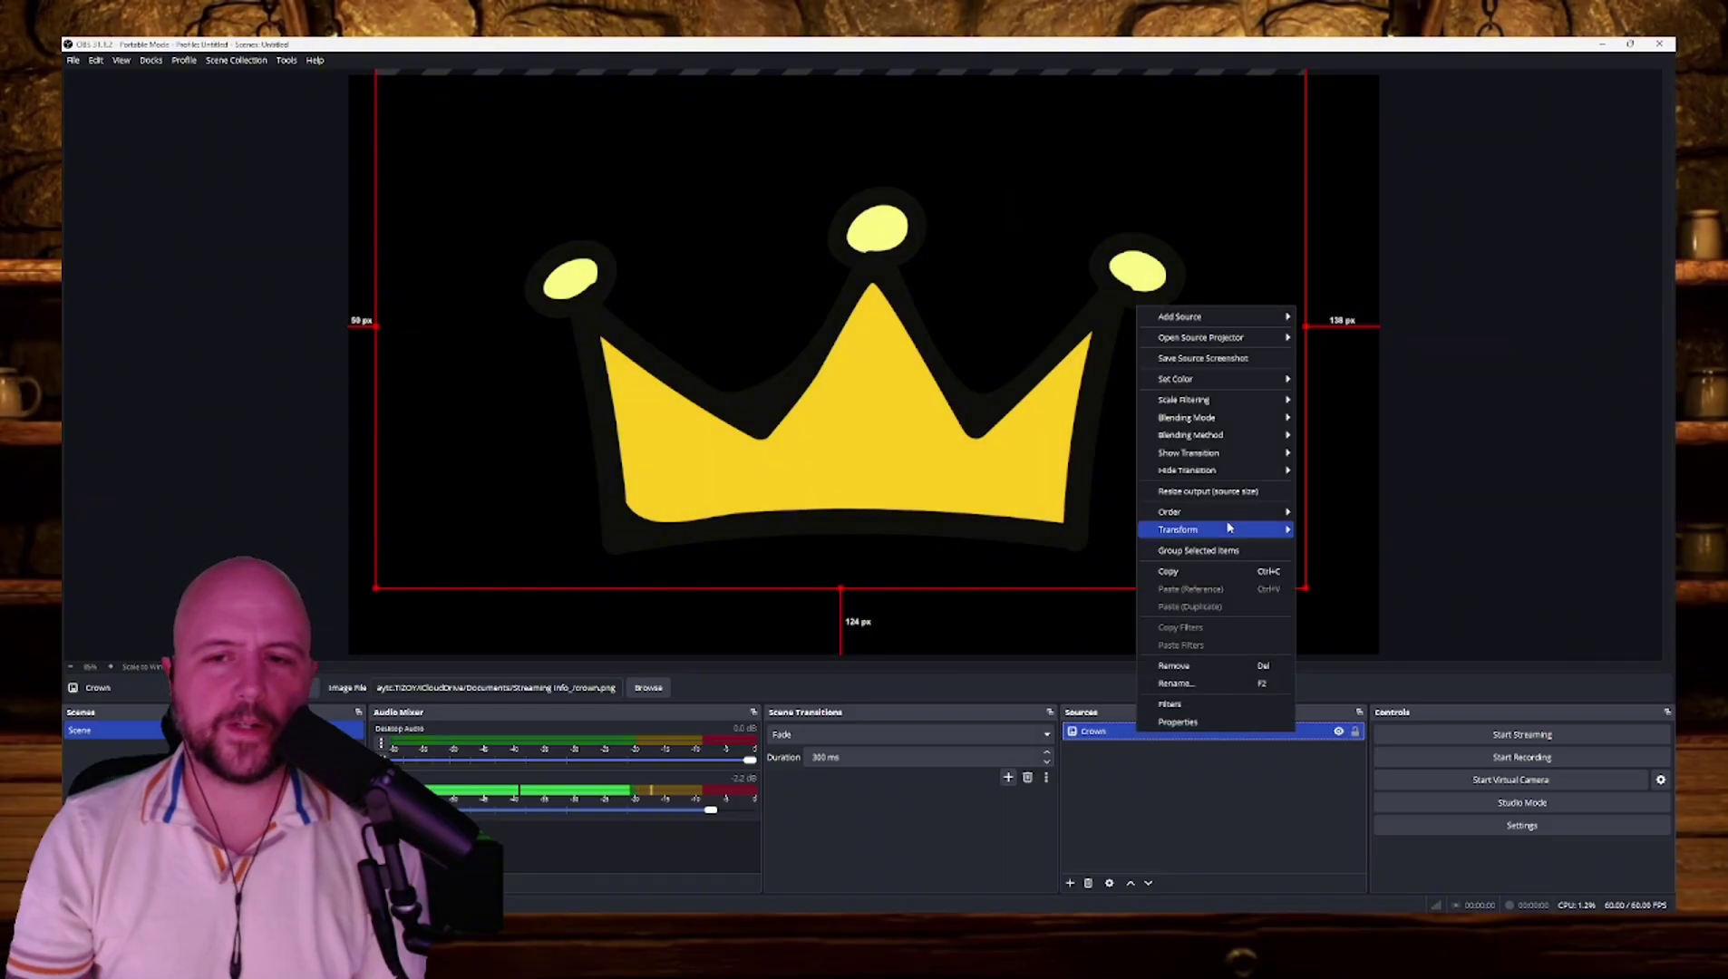
{"action": "mouse_move", "coordinate": [1224, 452]}
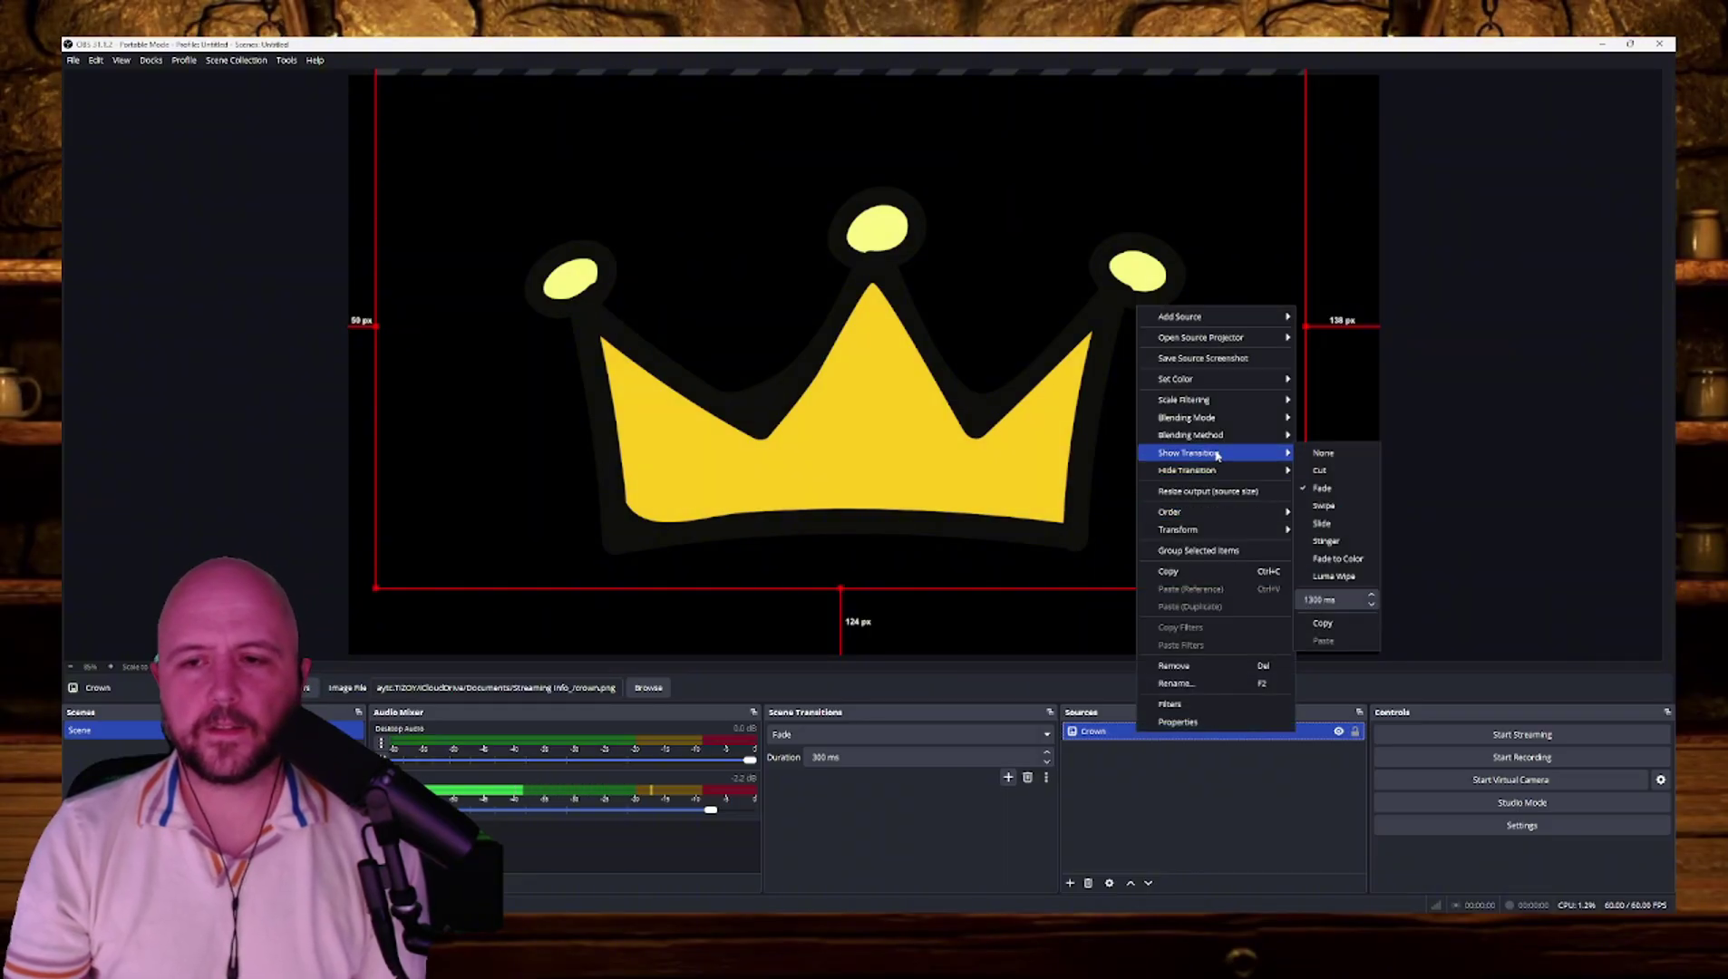
{"action": "double_click", "coordinate": [1312, 599]}
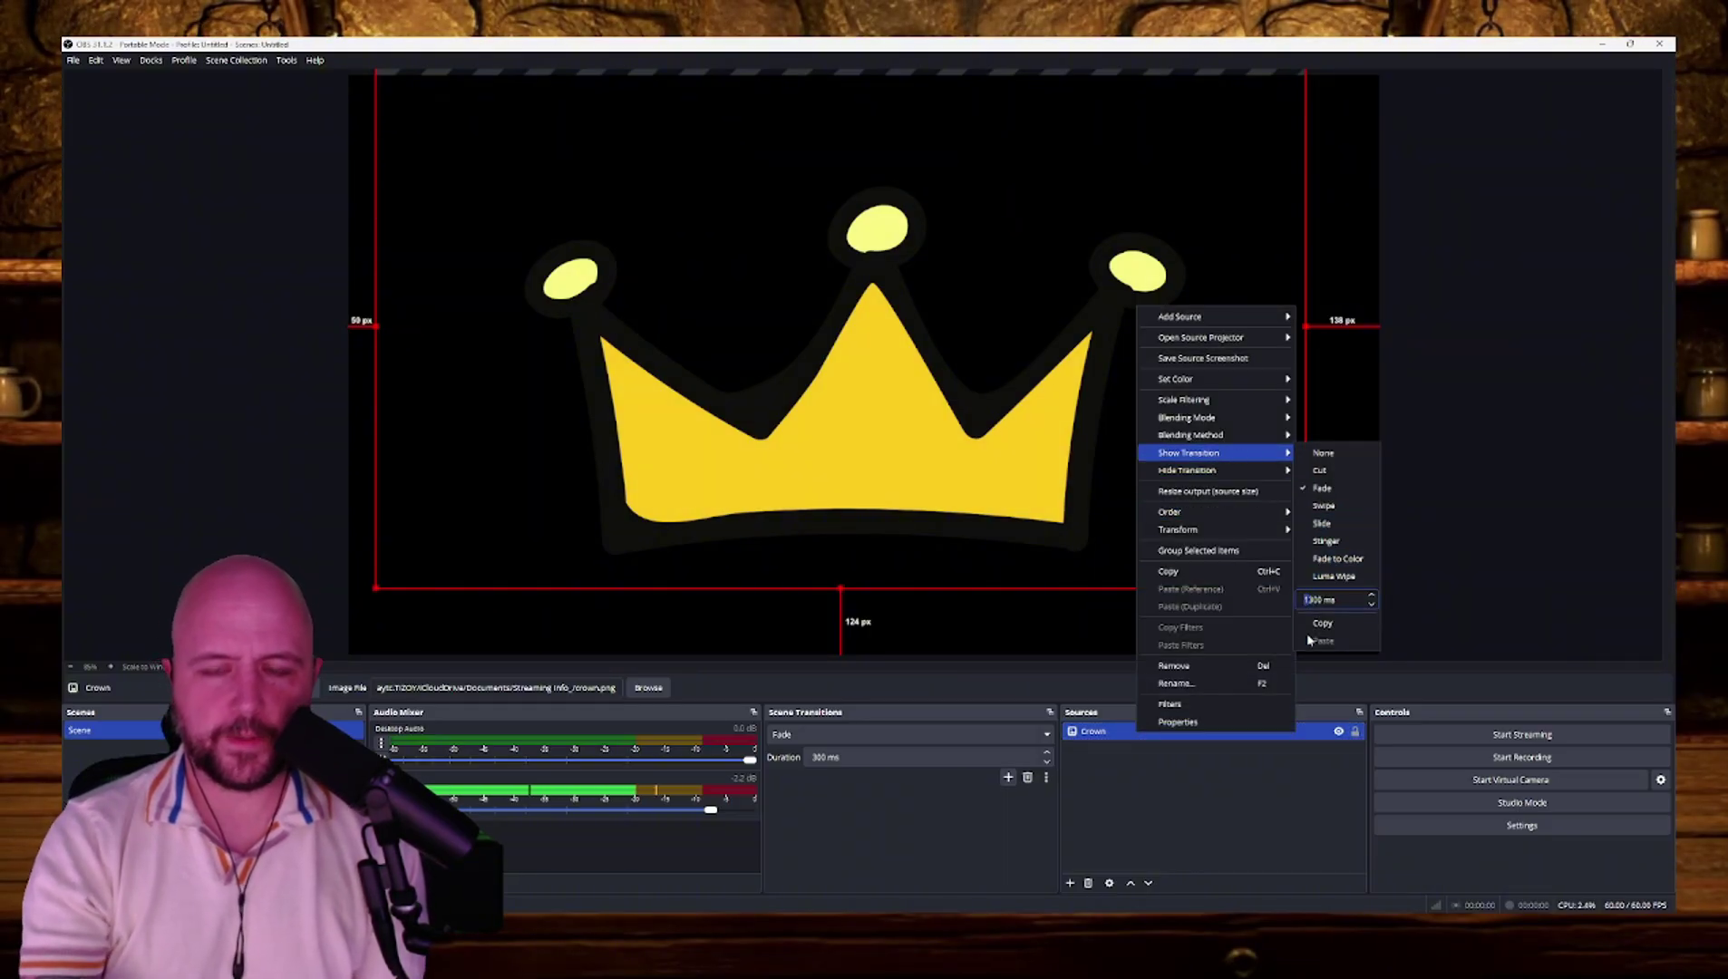
{"action": "mouse_move", "coordinate": [1206, 476]}
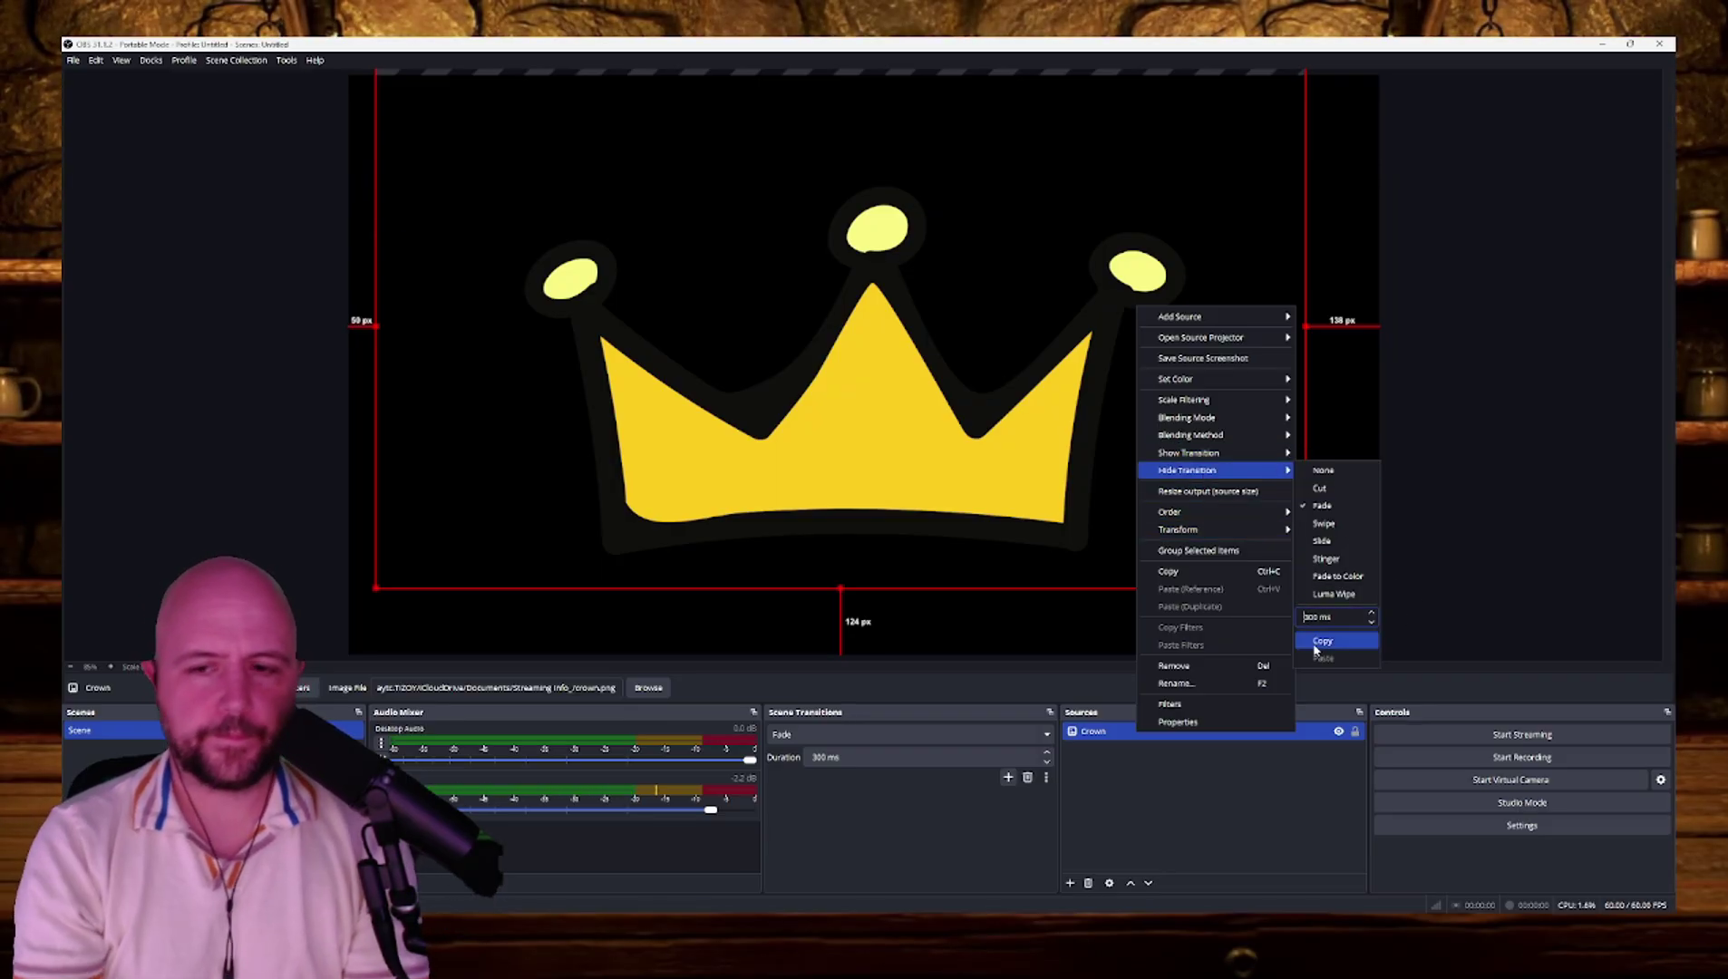
{"action": "left_click", "coordinate": [1323, 641]}
{"action": "left_click", "coordinate": [1505, 590]}
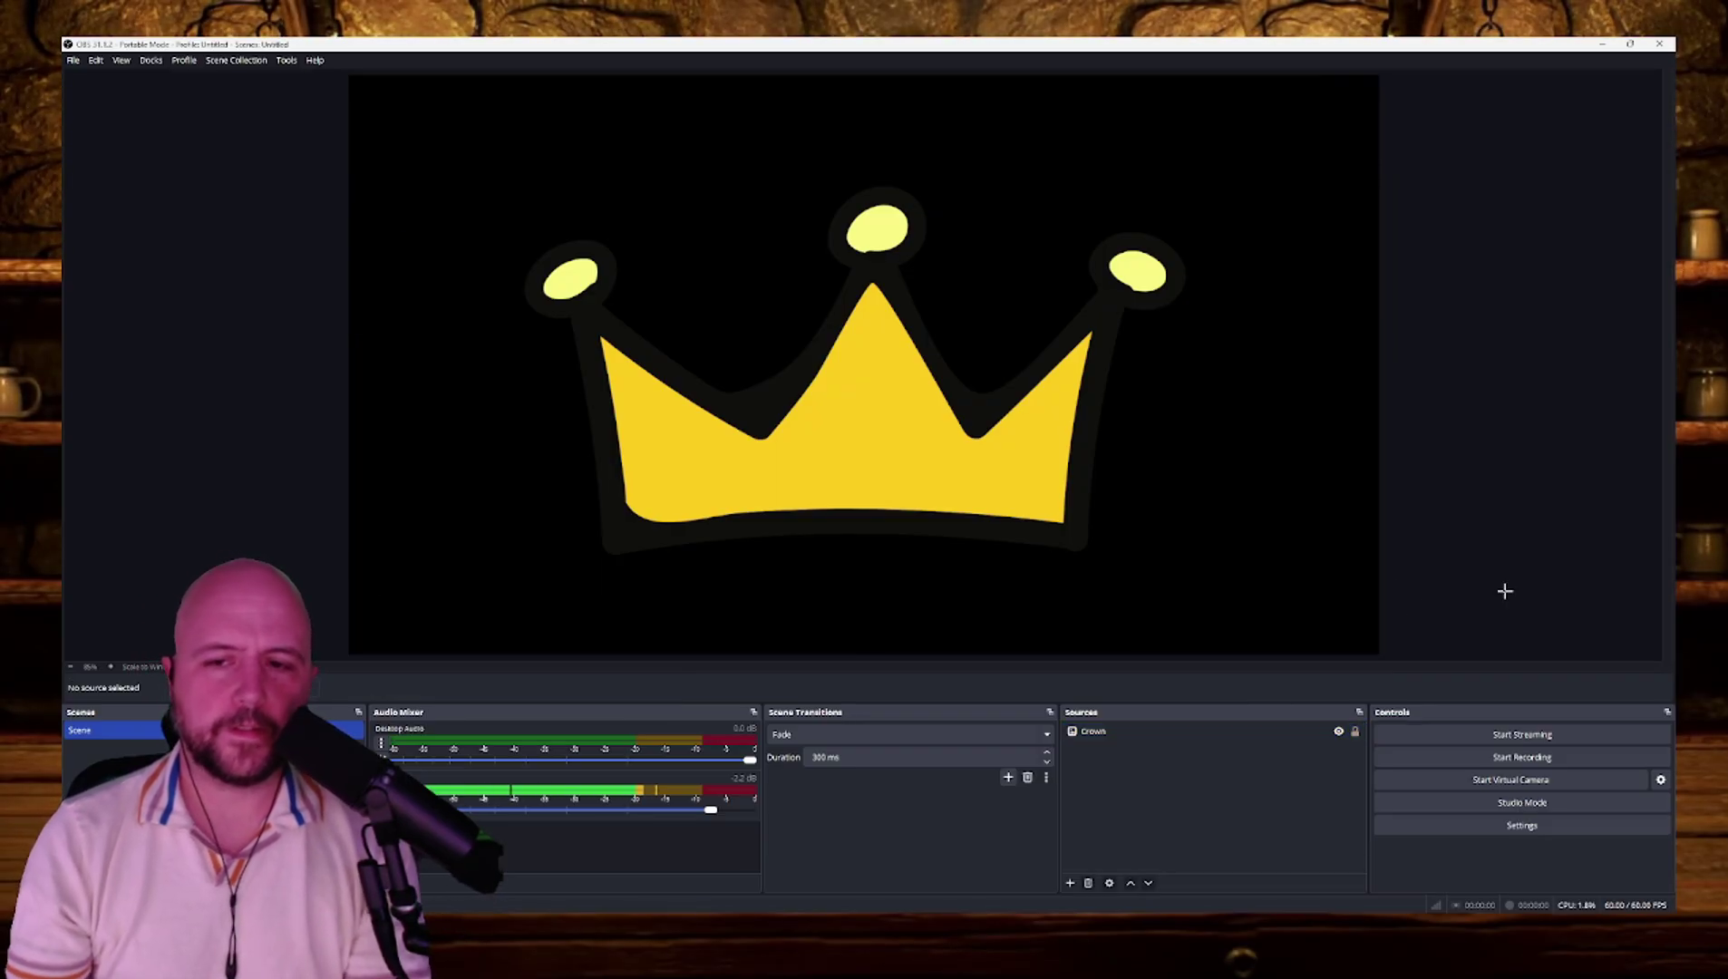
Step: Toggle the Crown source's visibility repeatedly to check the shorter fade in and fade out
{"action": "left_click", "coordinate": [1339, 732]}
{"action": "left_click", "coordinate": [1339, 732]}
{"action": "left_click", "coordinate": [1340, 731]}
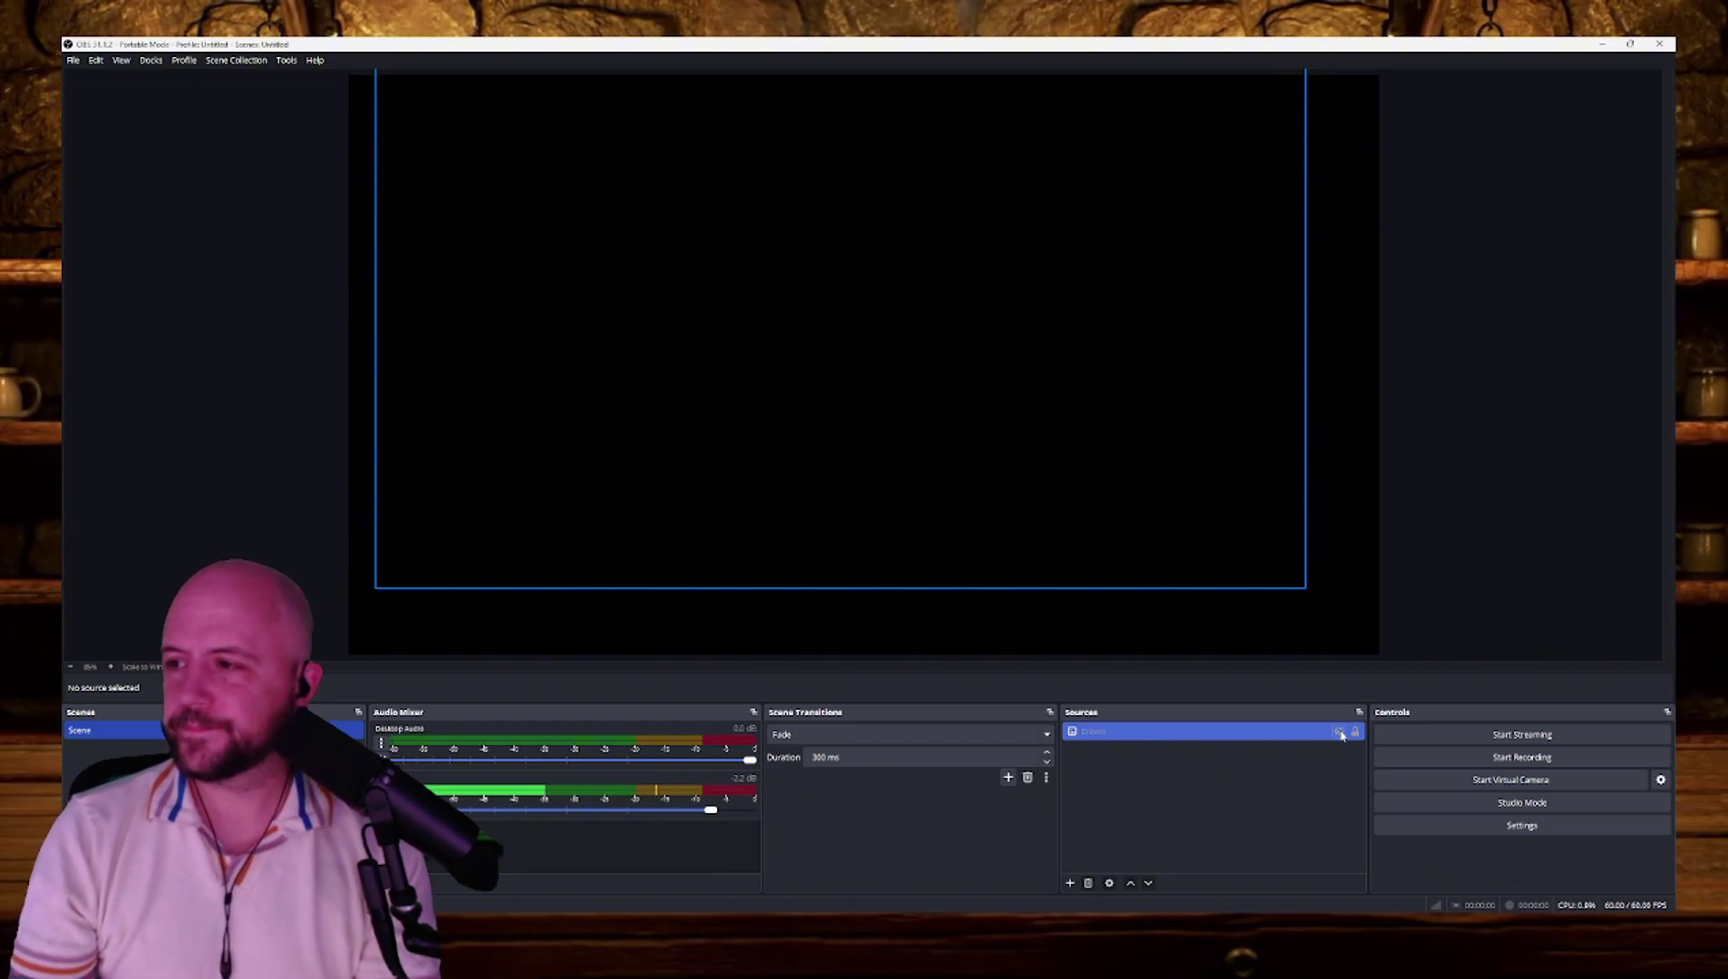
{"action": "left_click", "coordinate": [1339, 732]}
{"action": "right_click", "coordinate": [1191, 731]}
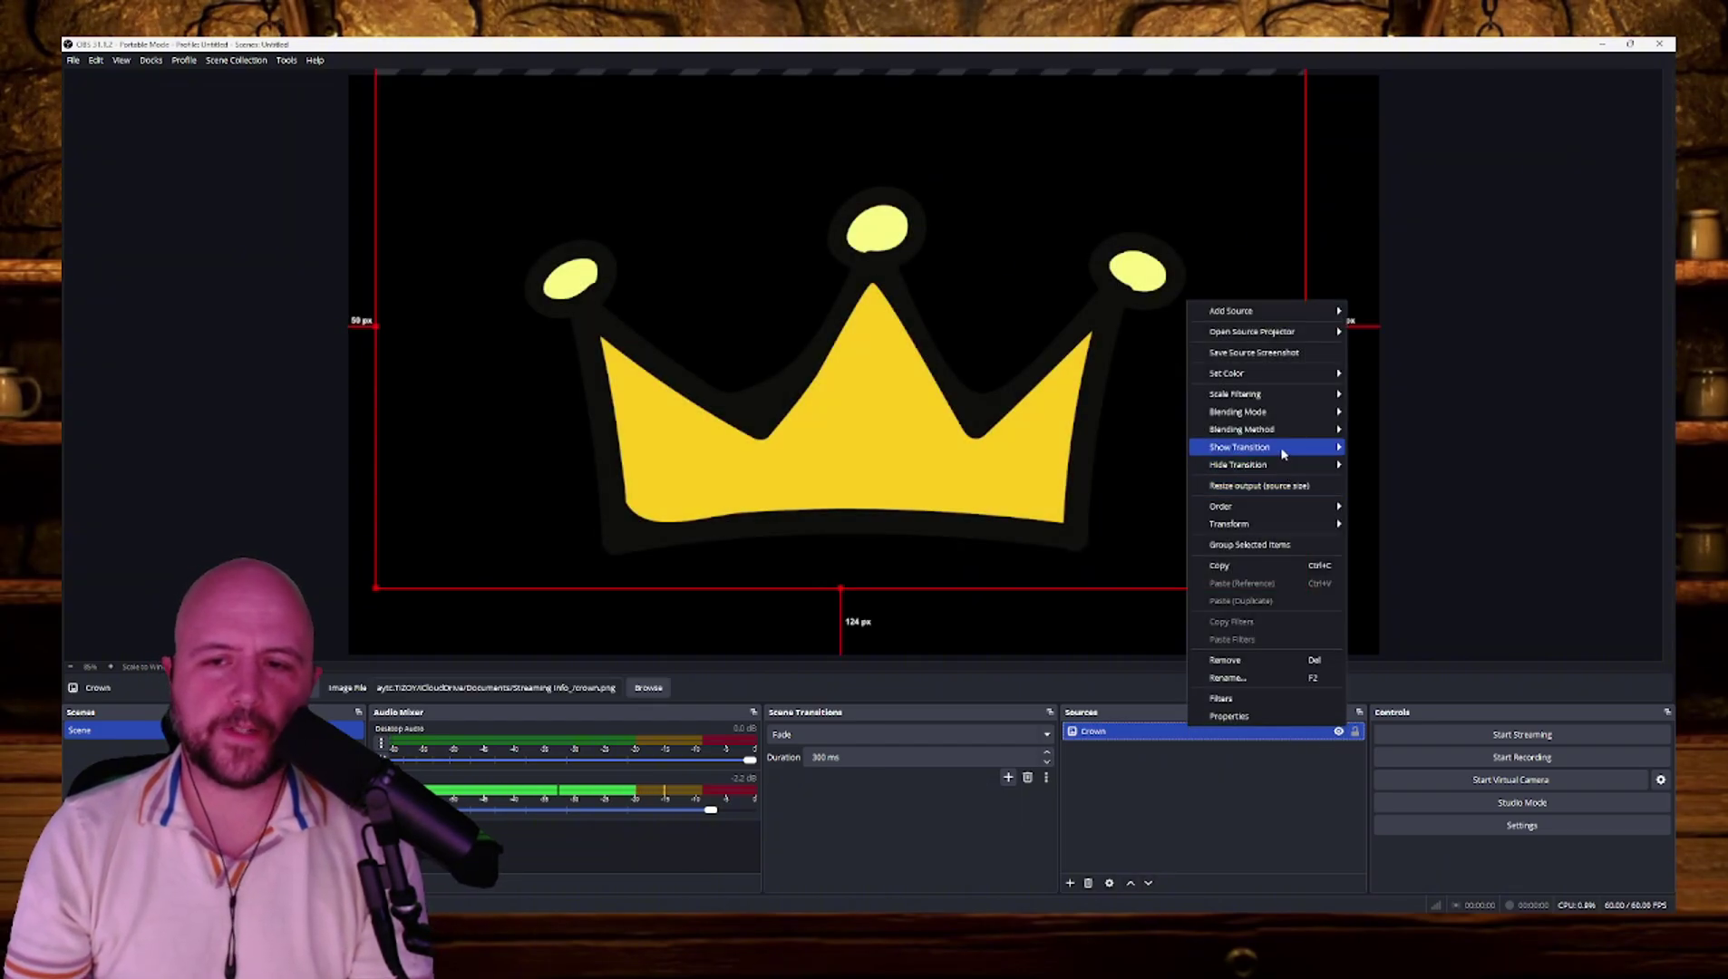
{"action": "mouse_move", "coordinate": [1315, 448]}
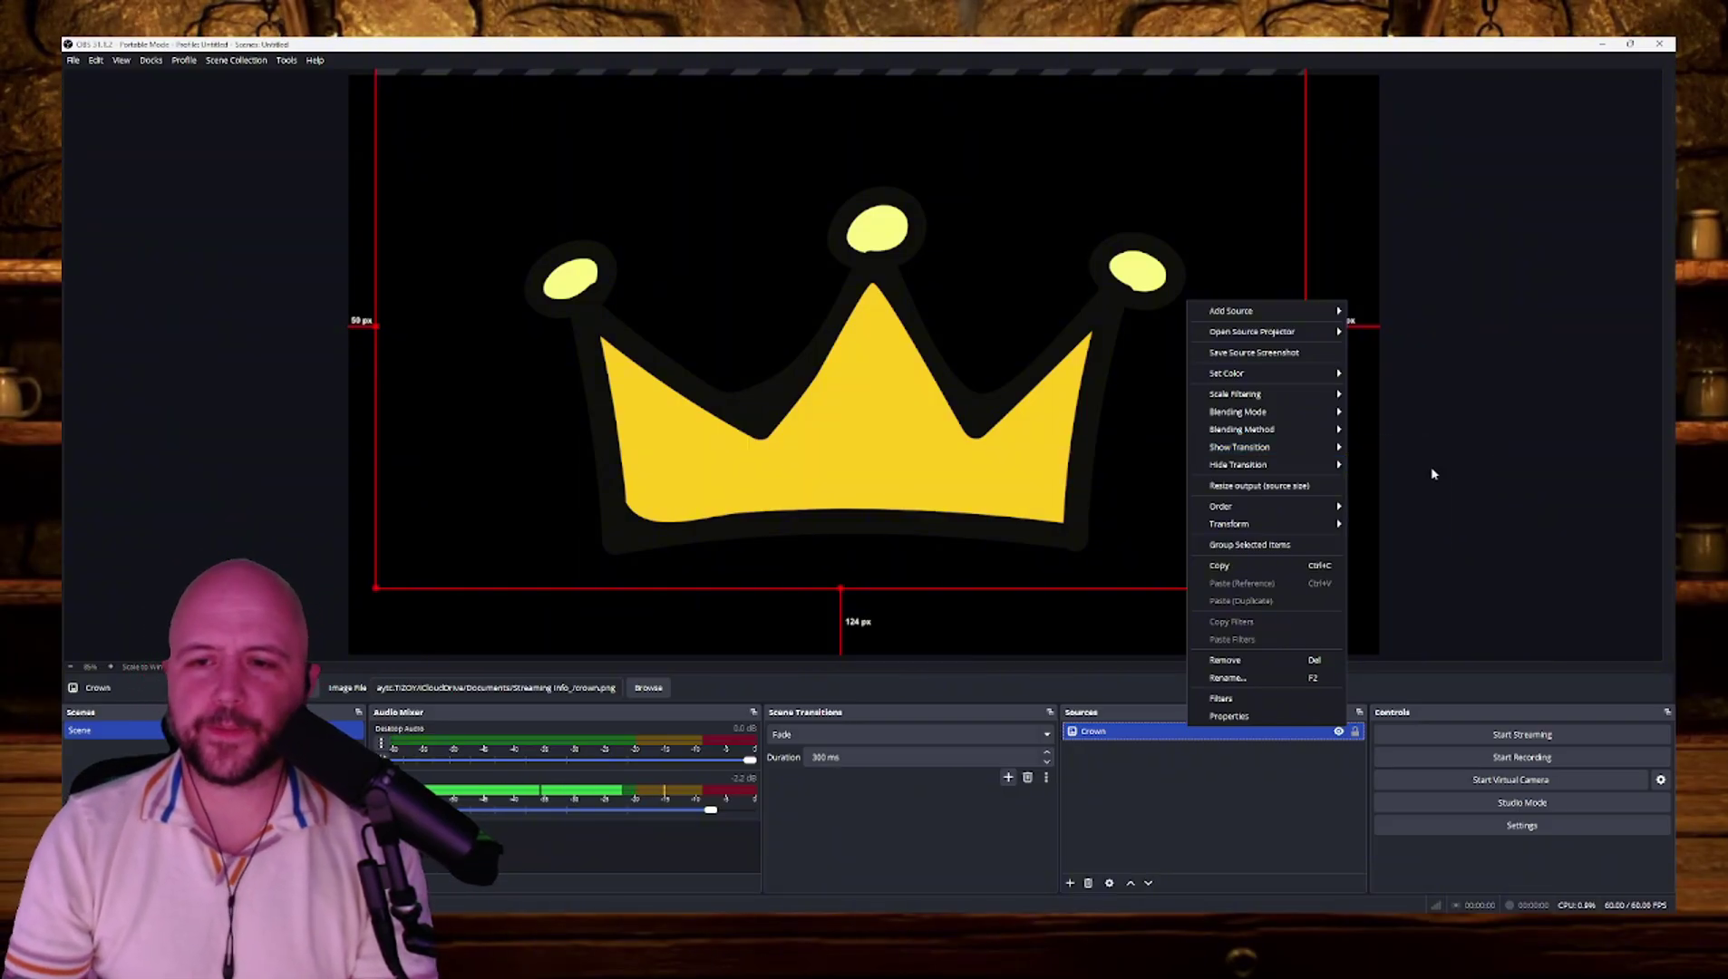
{"action": "left_click", "coordinate": [1459, 379]}
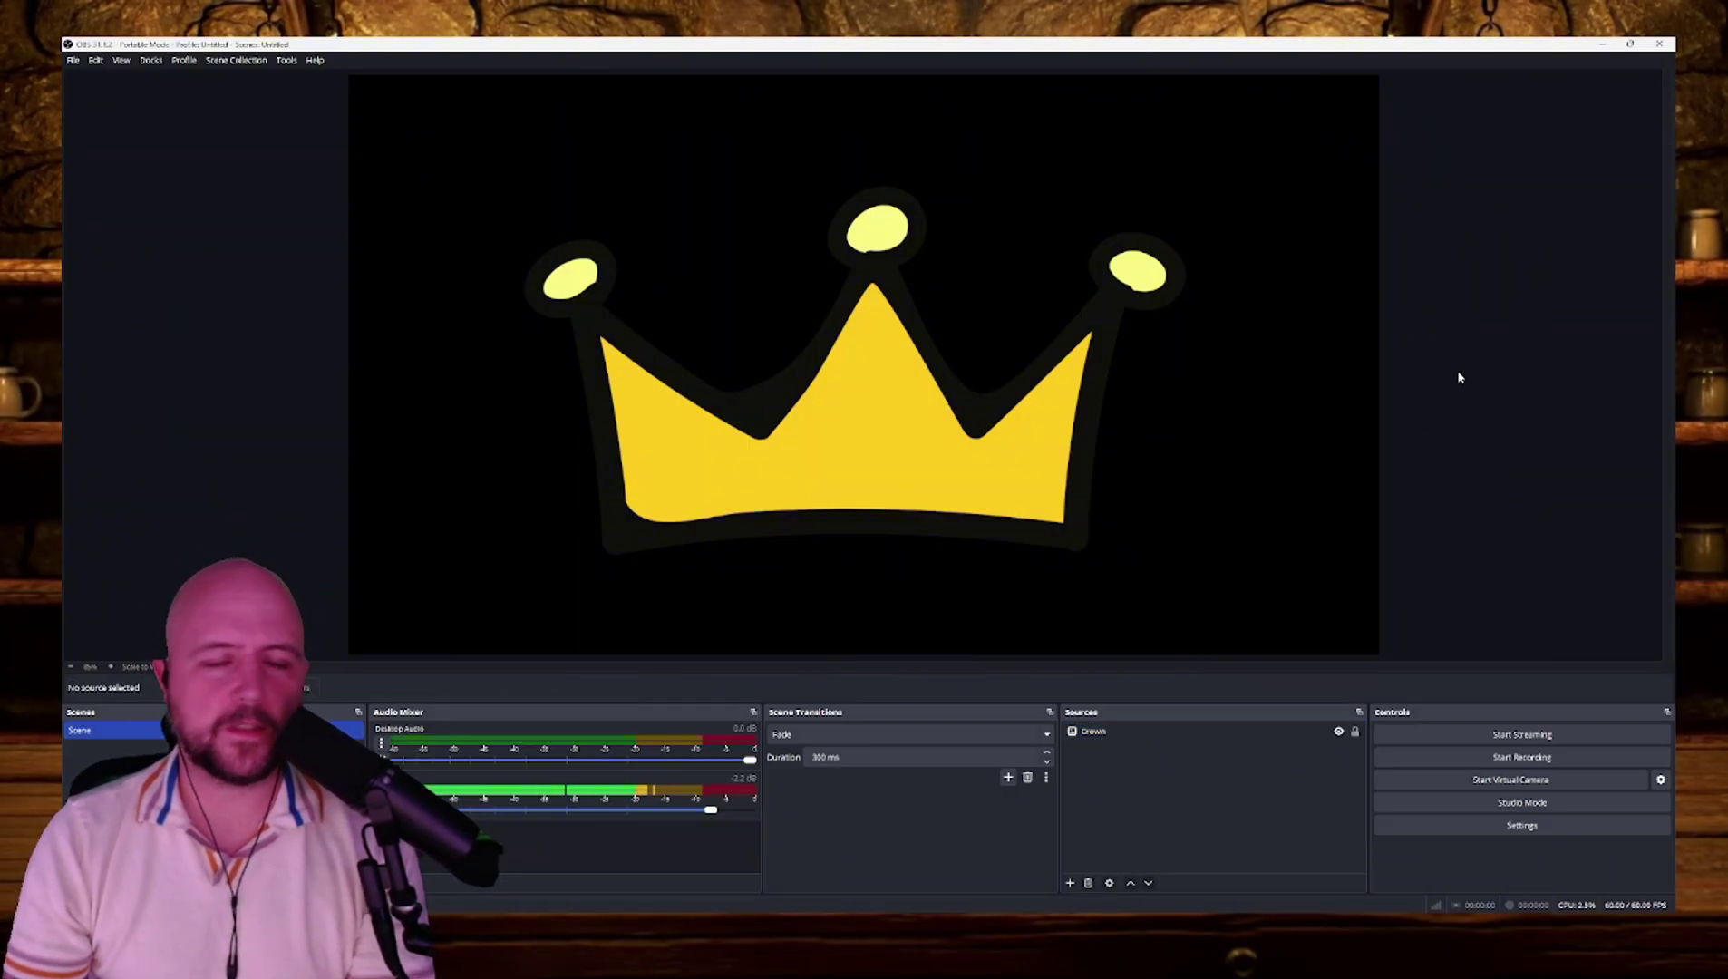